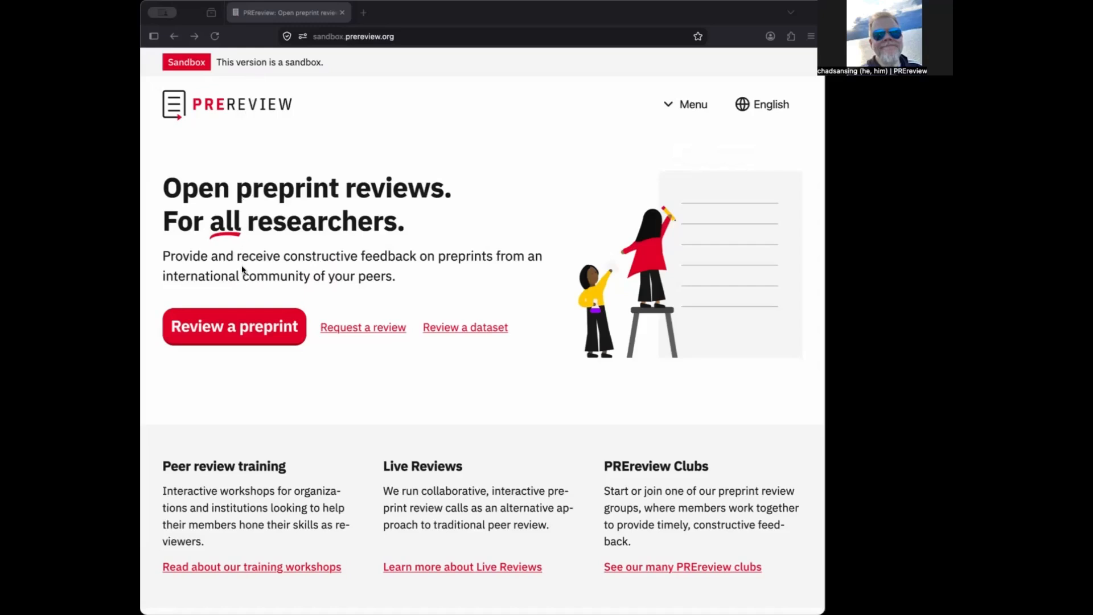
Begin a new preprint review from the sandbox home page's 'Review a preprint' button
left_click(240, 334)
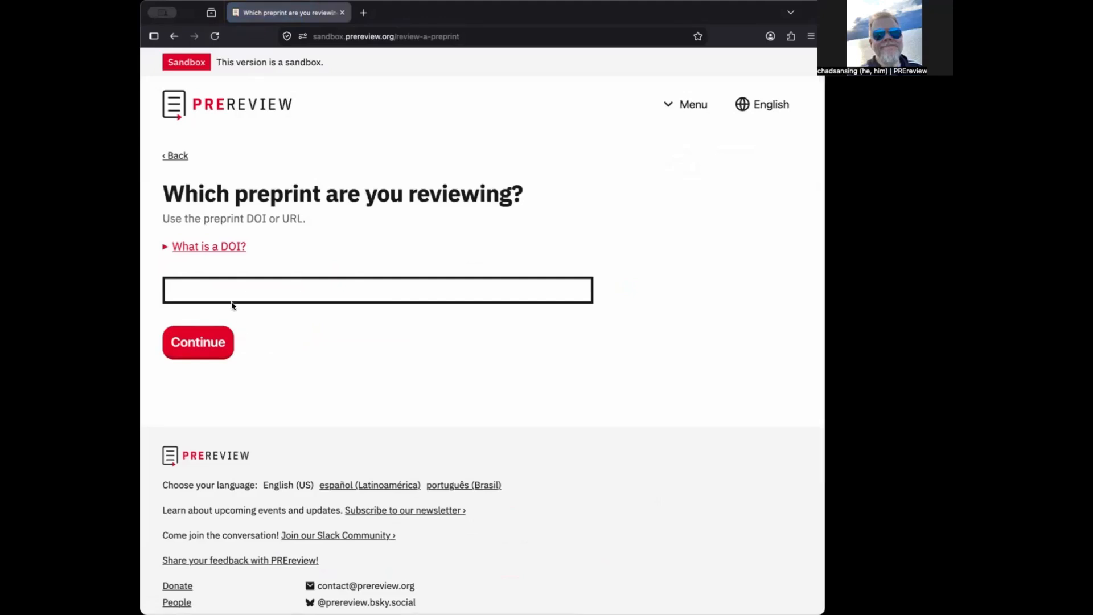
left_click(166, 249)
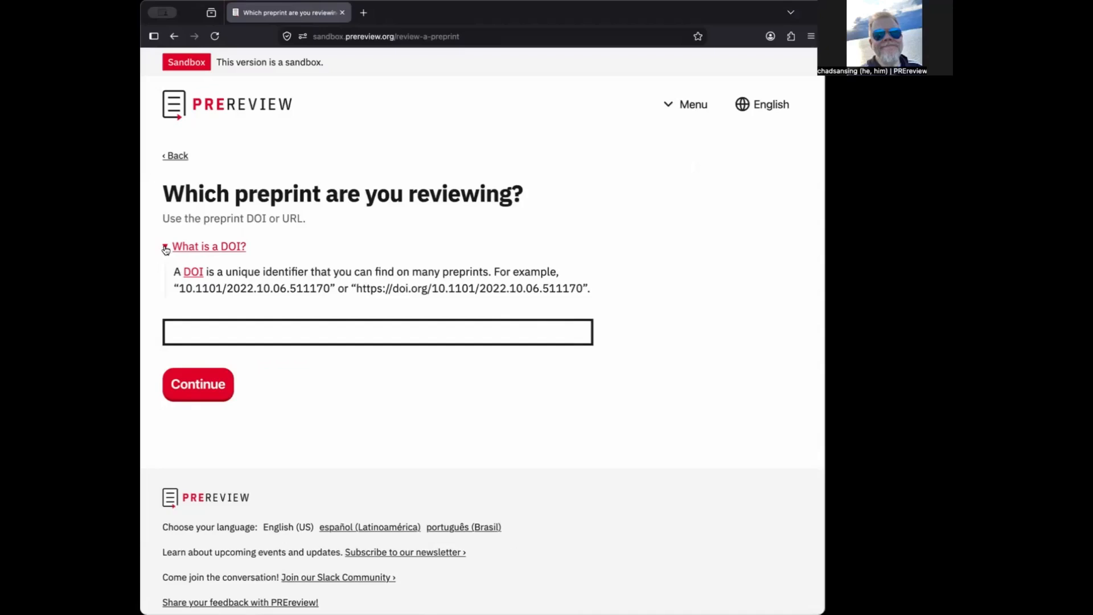
left_click(187, 330)
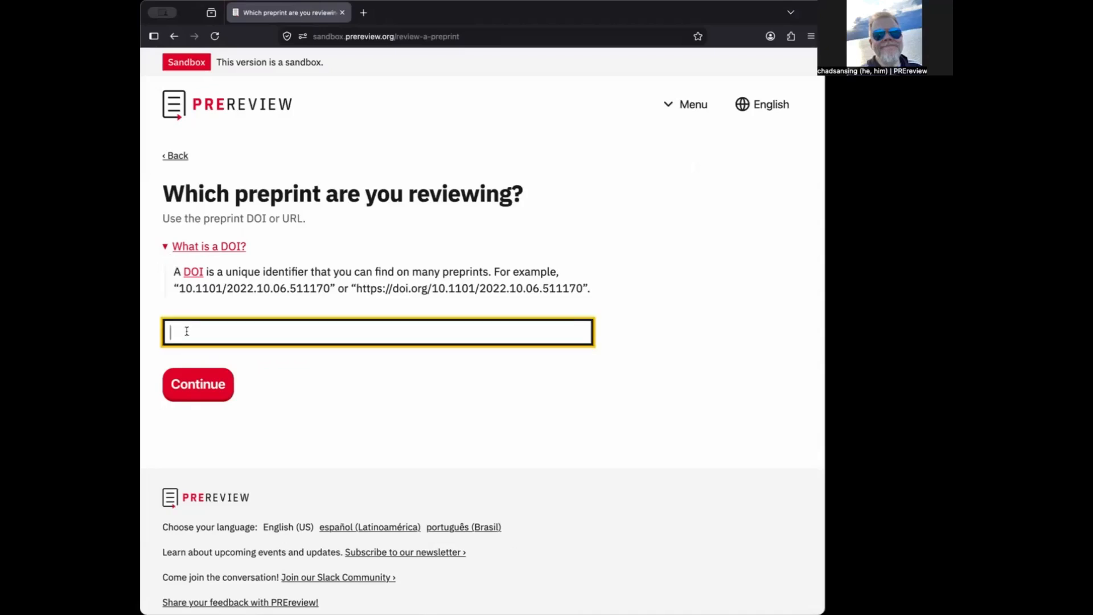
type("https://doi.org/10.1590/SciELOPreprints.15887")
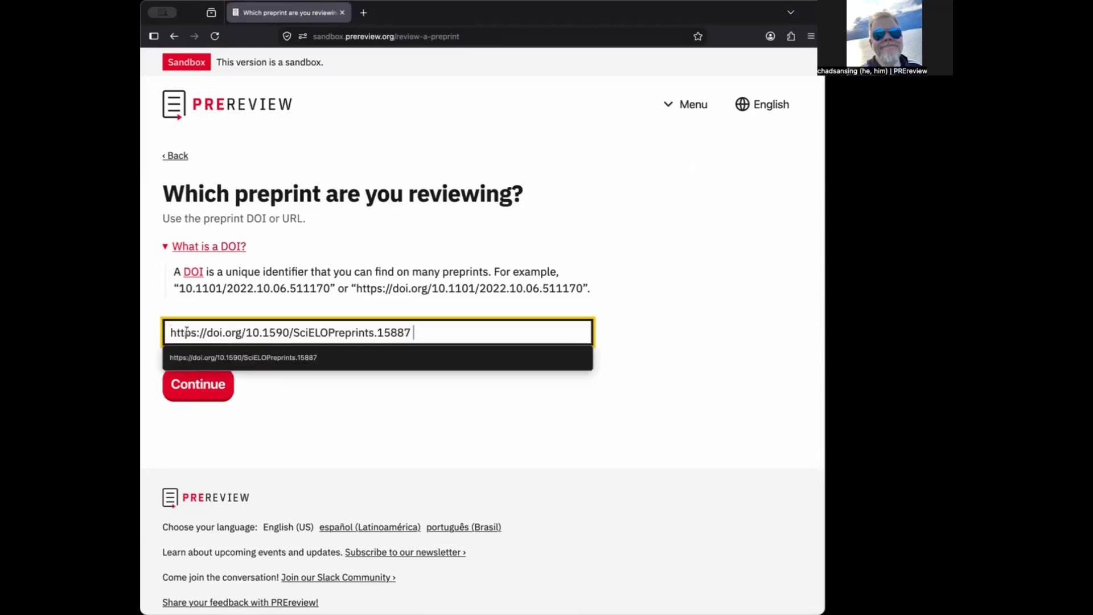
Look up the SciELO yoga preprint by its DOI, skim its abstract, and start the PREreview
left_click(200, 398)
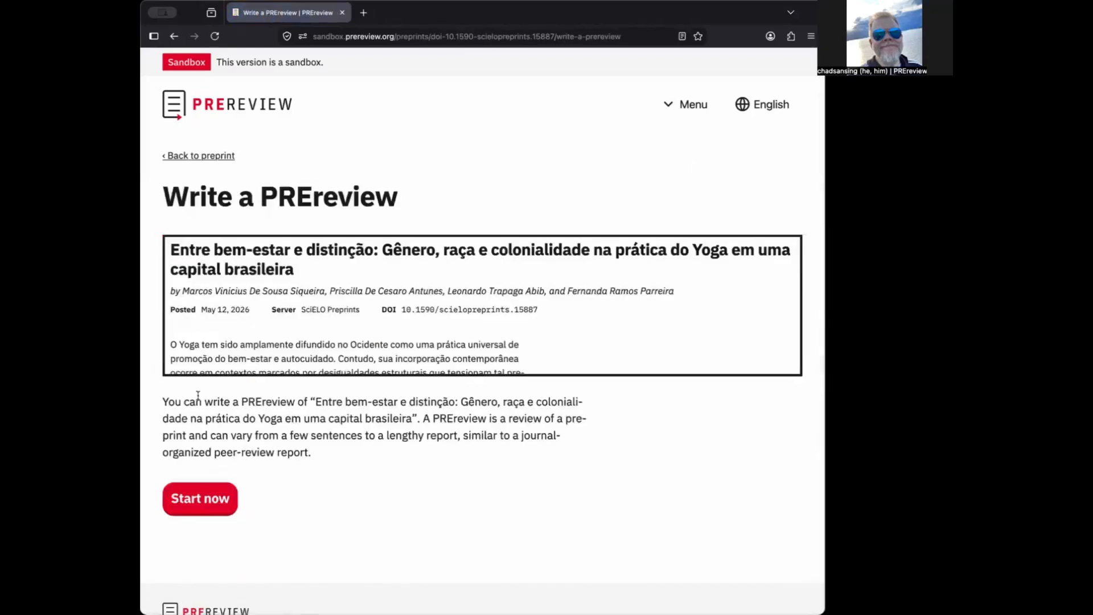
scroll(553, 279, "down", 5)
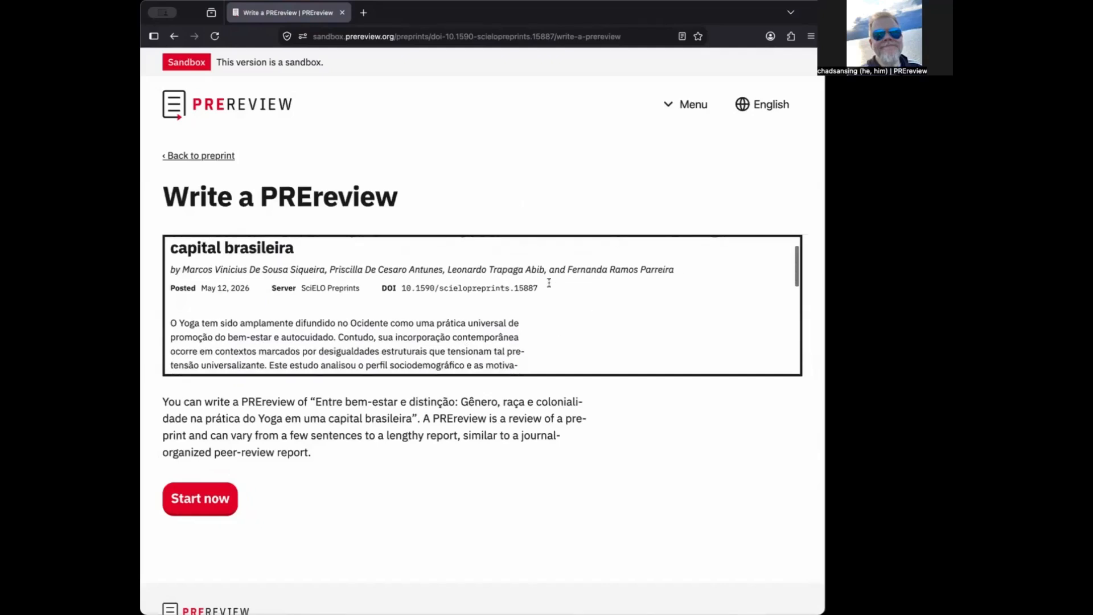
scroll(549, 283, "down", 5)
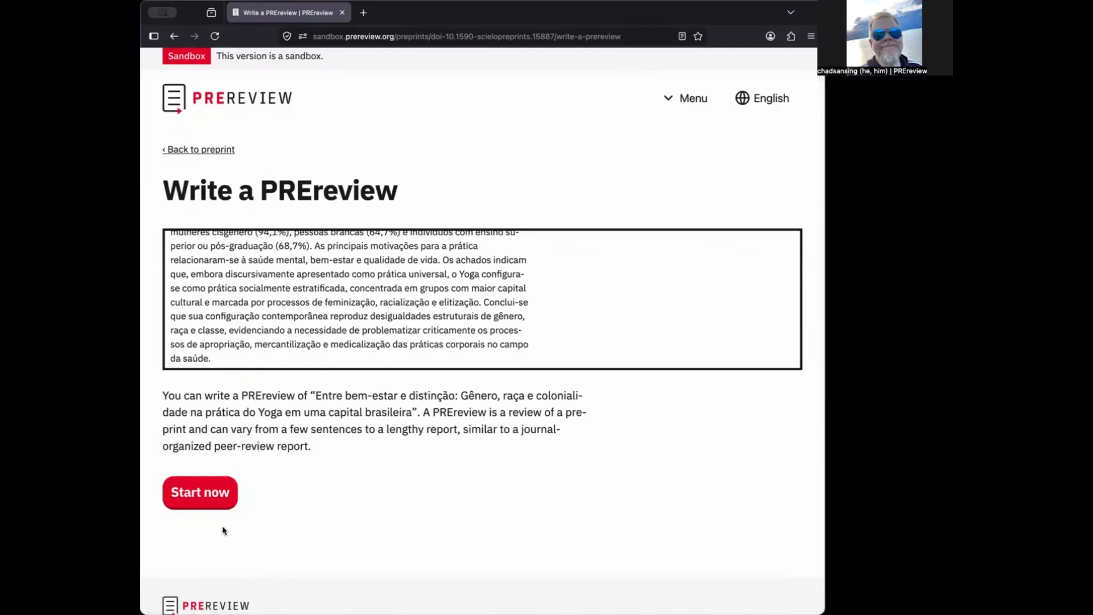
left_click(207, 499)
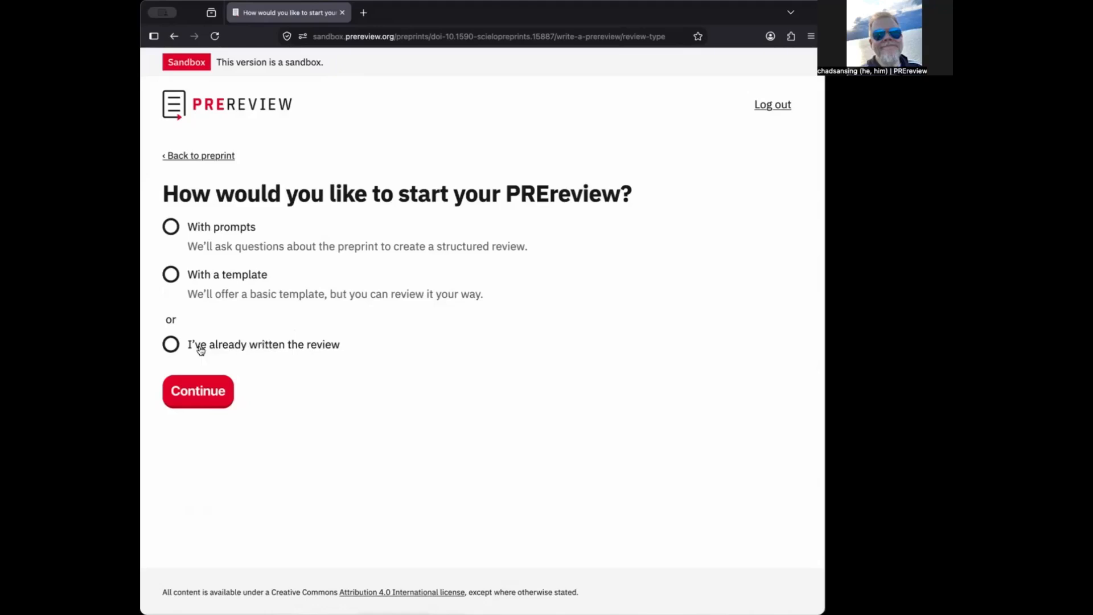
Choose 'I've already written the review' as the way to start the PREreview
left_click(171, 344)
left_click(199, 390)
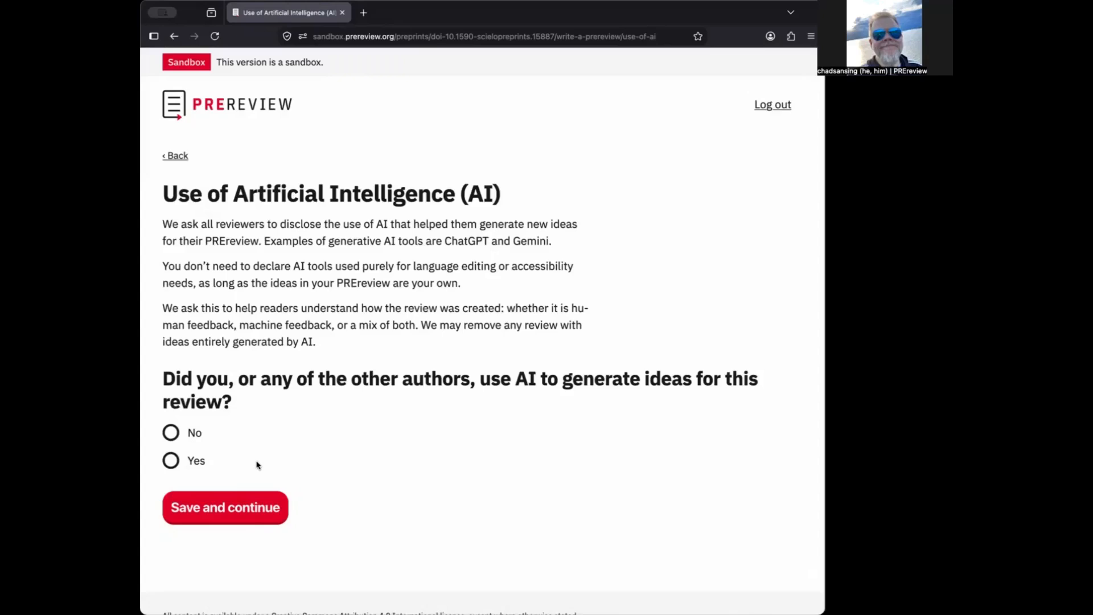
Declare No AI use, then enter 'Test' in the pasted-review editor
left_click(172, 432)
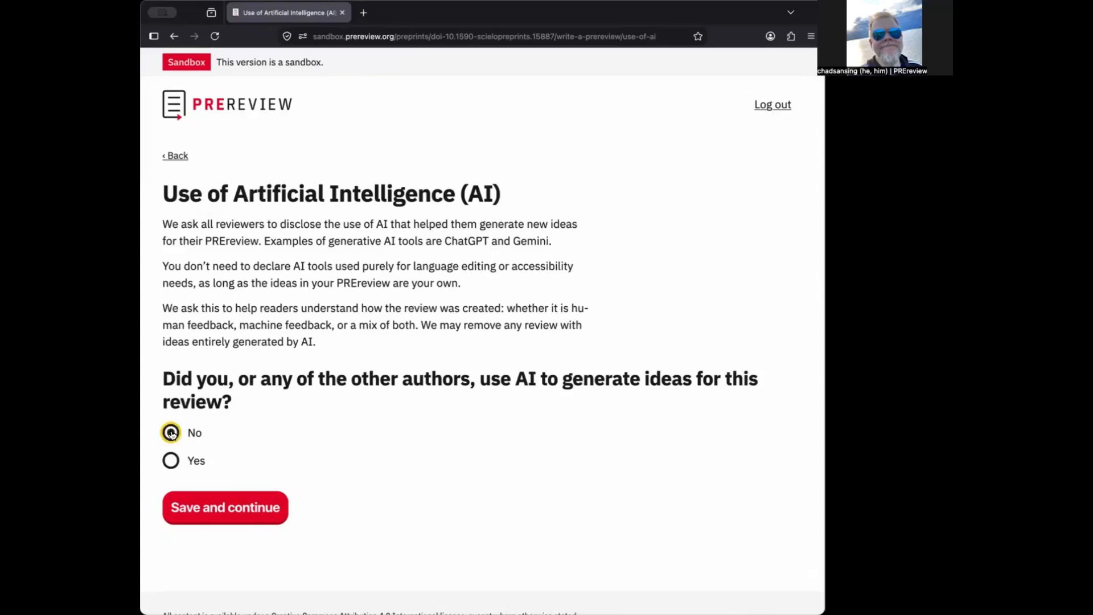
left_click(238, 508)
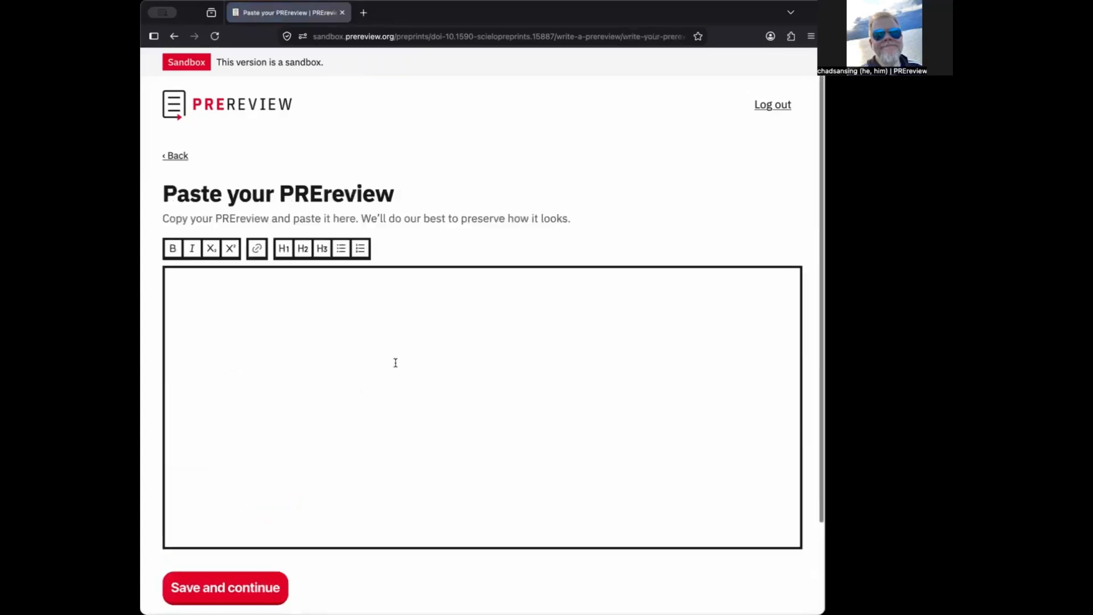
left_click(365, 375)
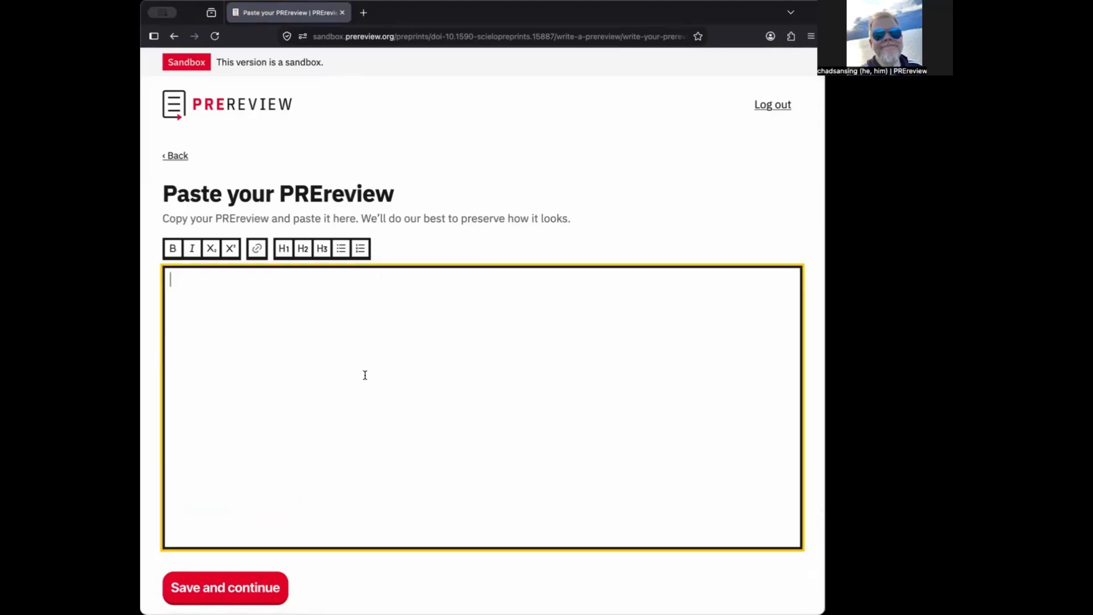
type("Test")
Go back to the start page and open the review template instead
left_click(175, 38)
left_click(174, 38)
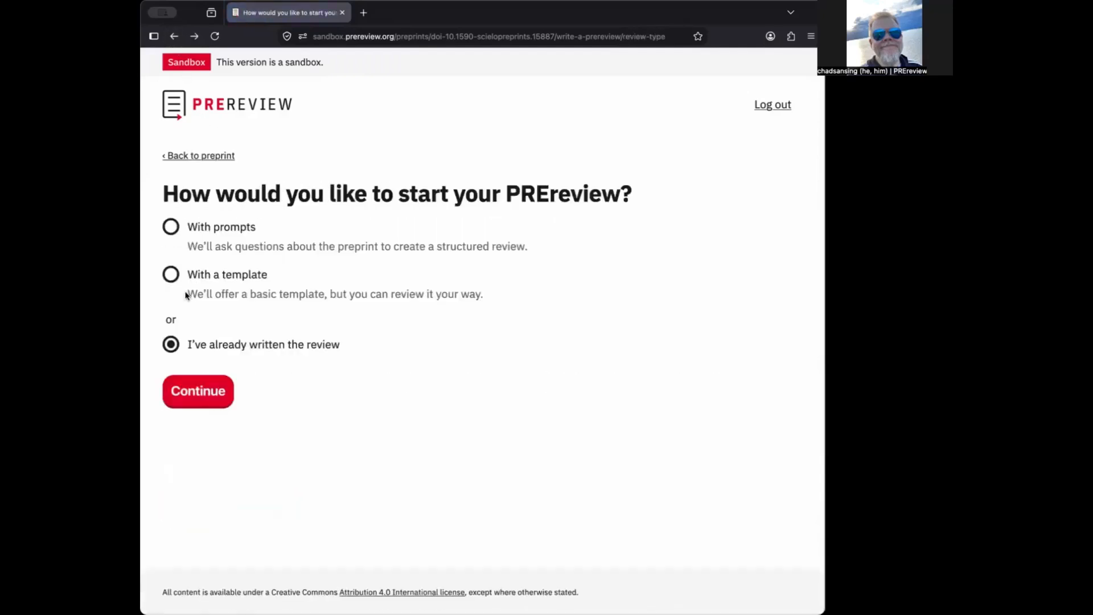
left_click(171, 274)
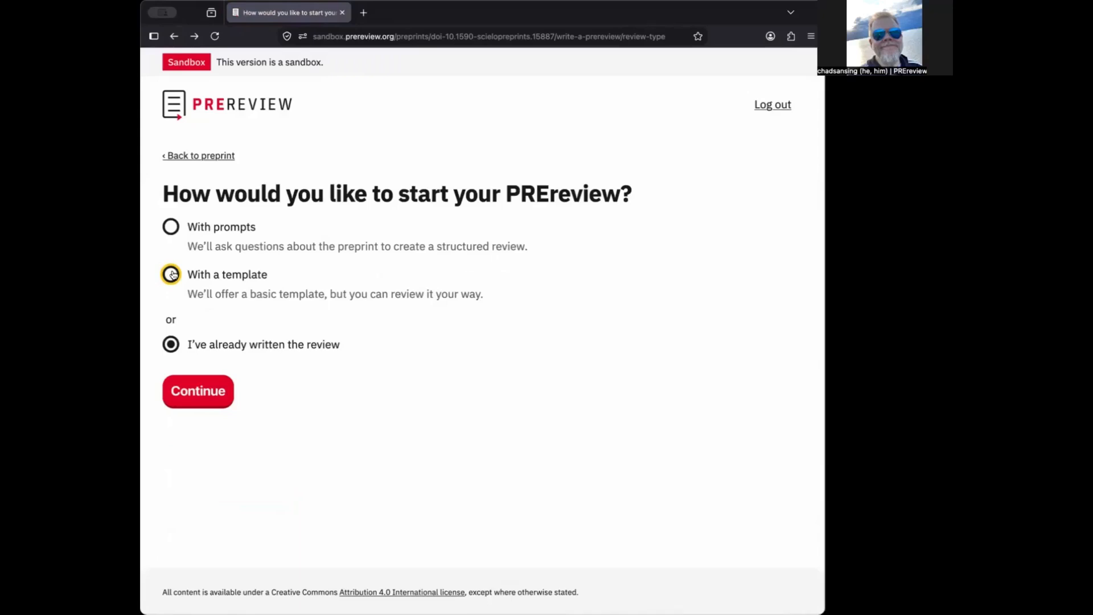
left_click(220, 404)
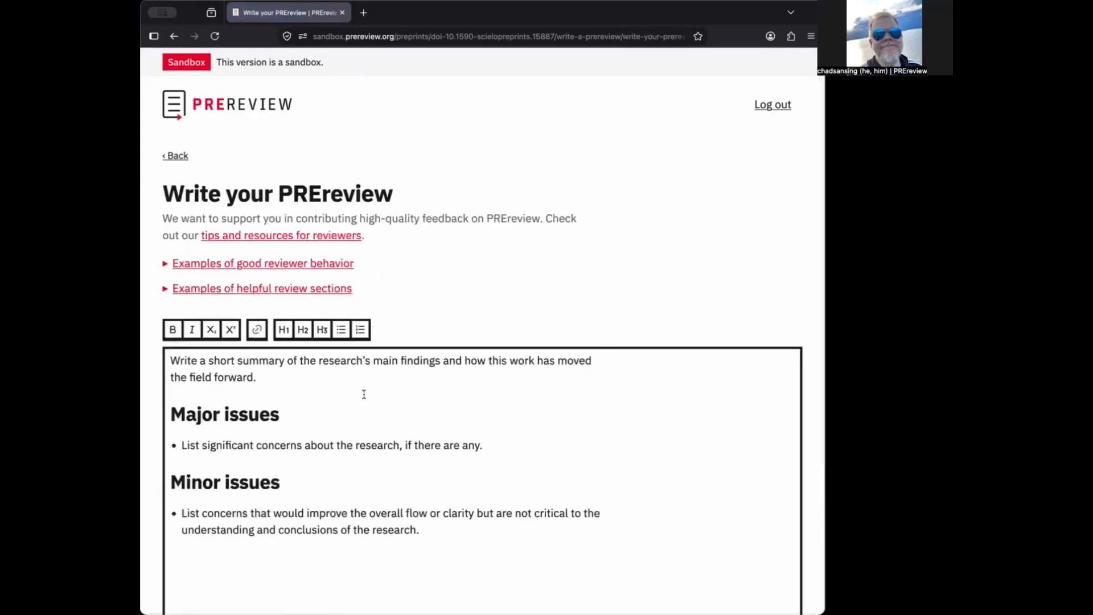
Expand the examples of good reviewer behaviour and helpful review sections
scroll(364, 394, "down", 2)
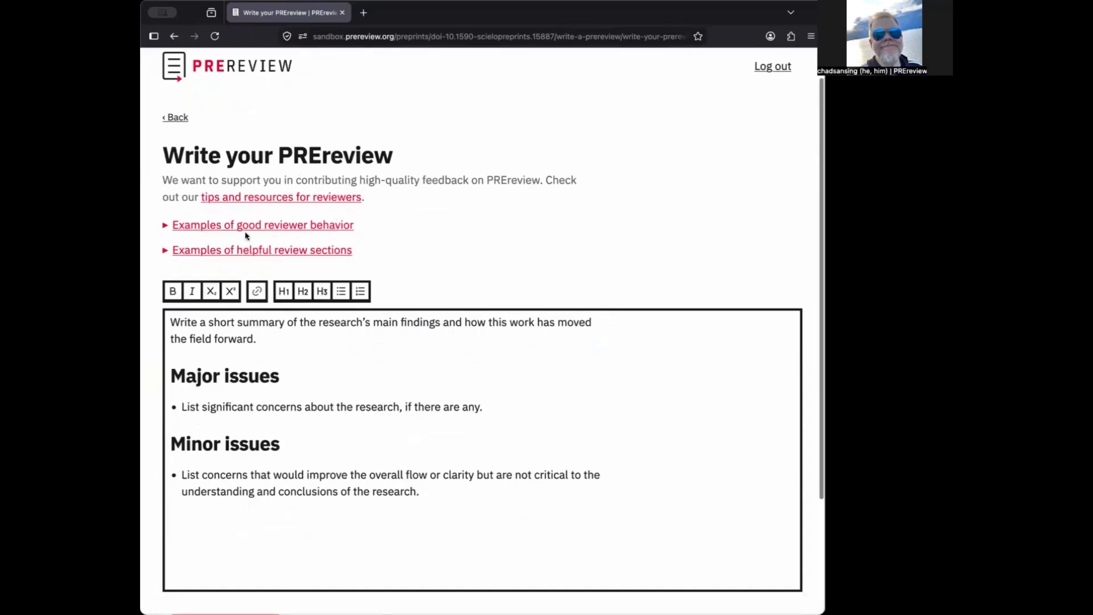
left_click(164, 225)
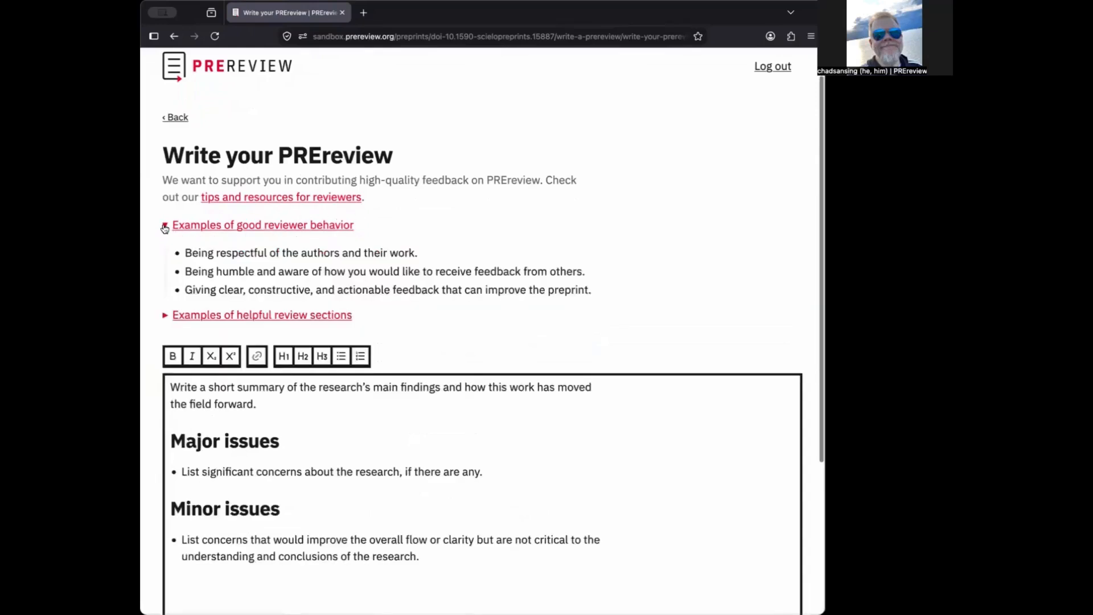
left_click(165, 314)
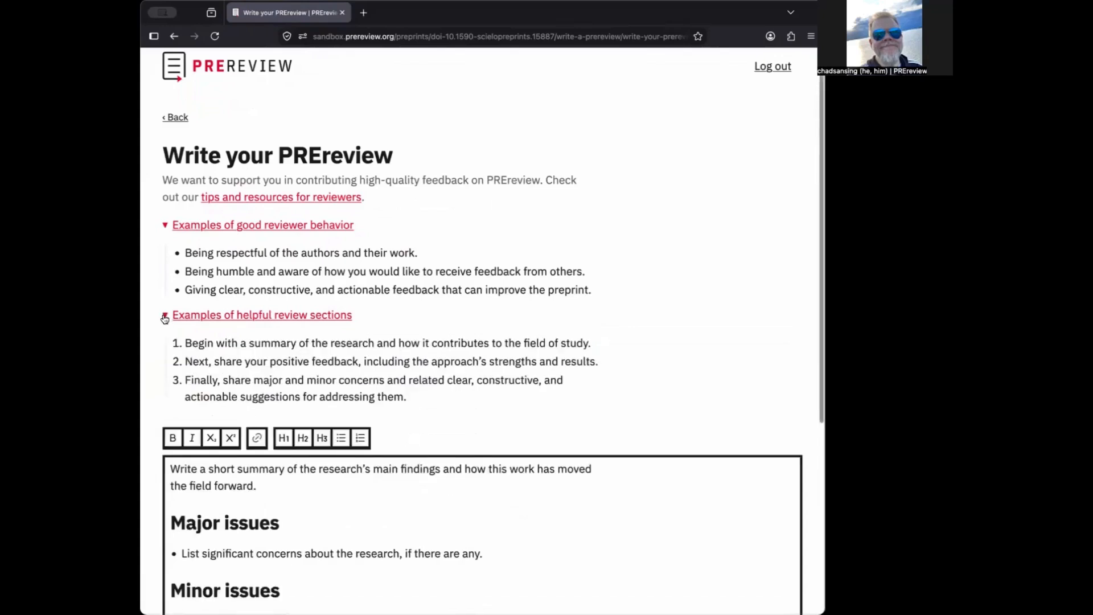
scroll(164, 319, "down", 1)
scroll(164, 319, "down", 5)
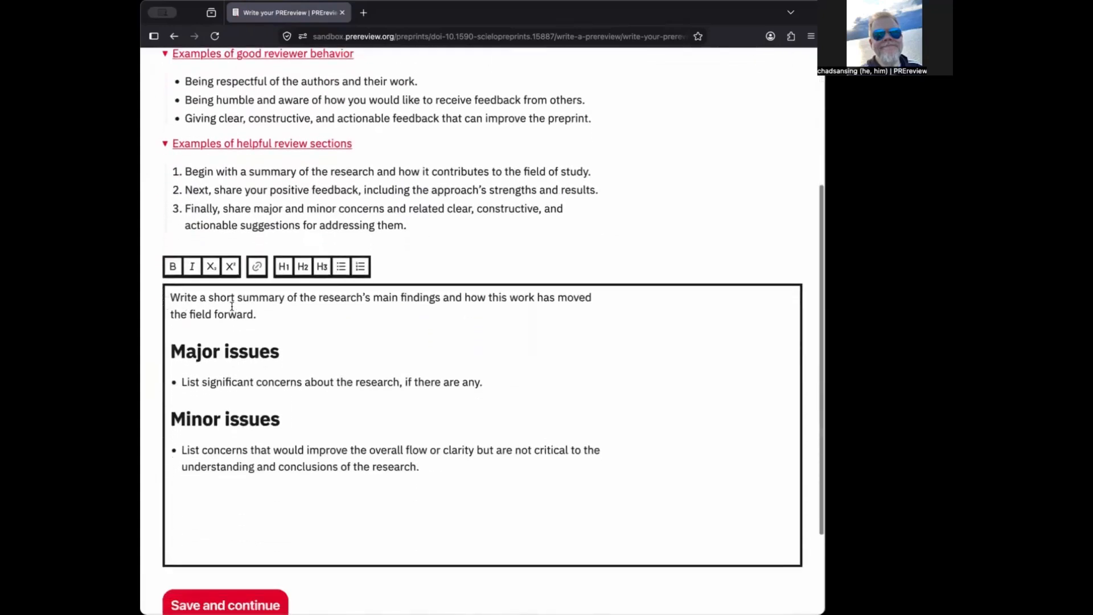
Select the template's summary, Major issues and Minor issues placeholders, then return to the start page
left_click_drag(170, 298, 266, 315)
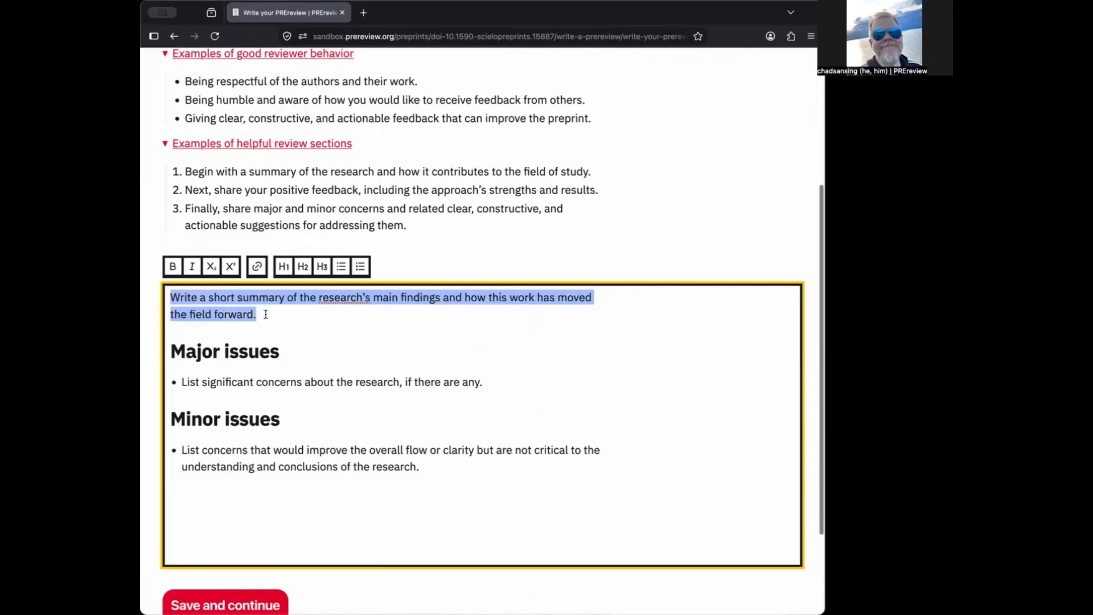
triple_click(265, 382)
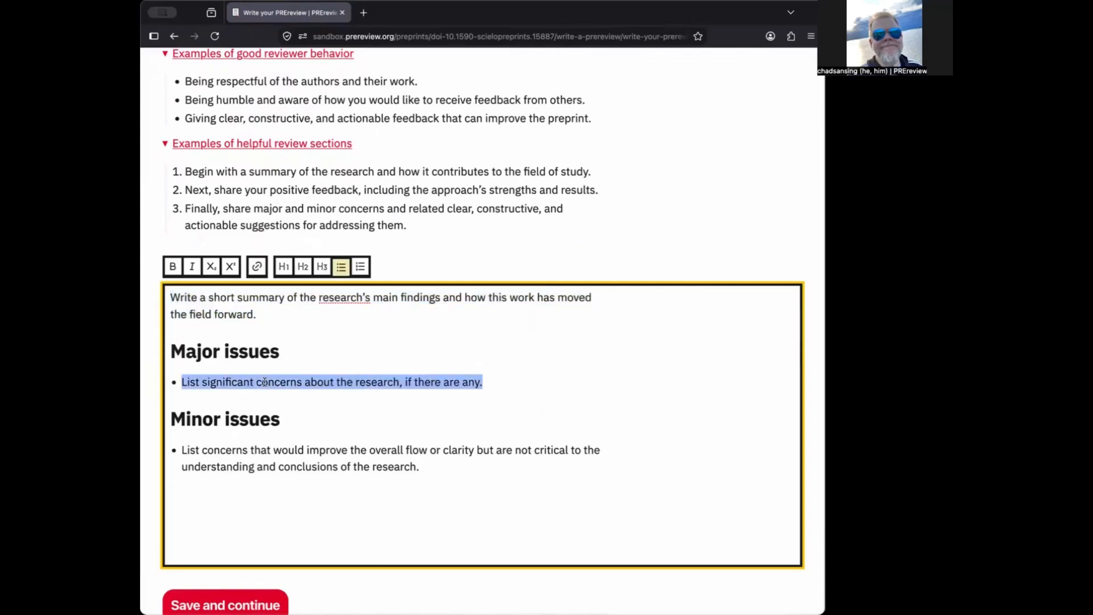
triple_click(360, 467)
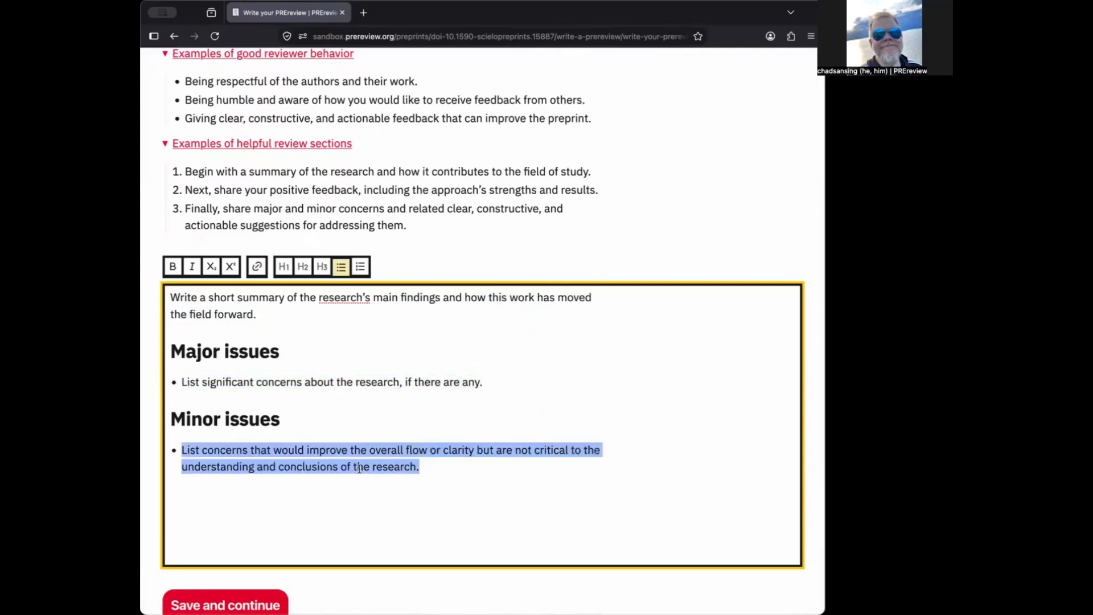
scroll(359, 468, "down", 2)
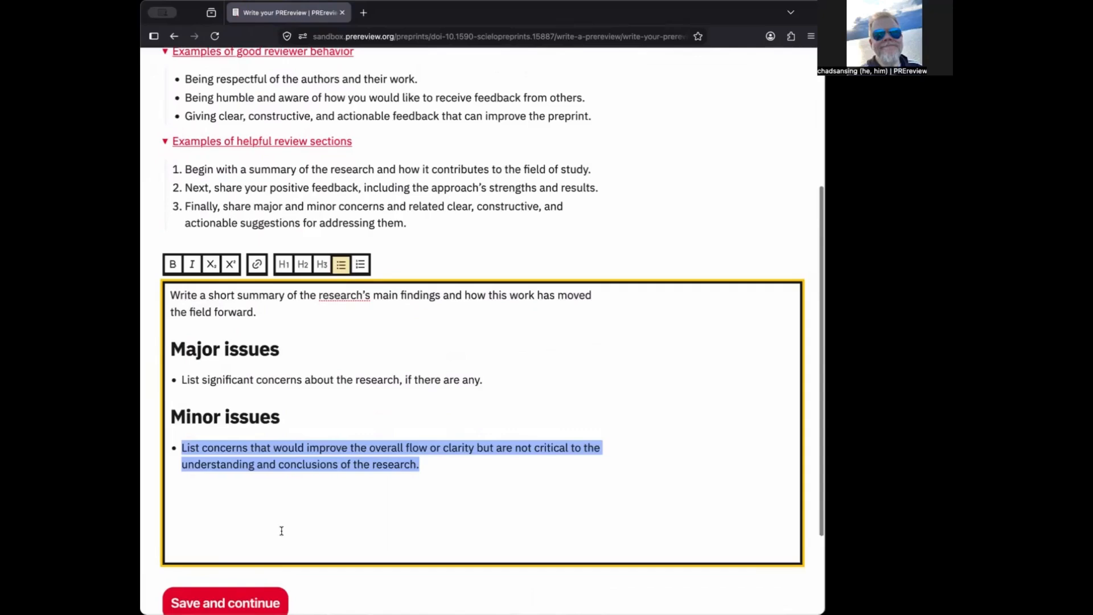
scroll(282, 530, "up", 5)
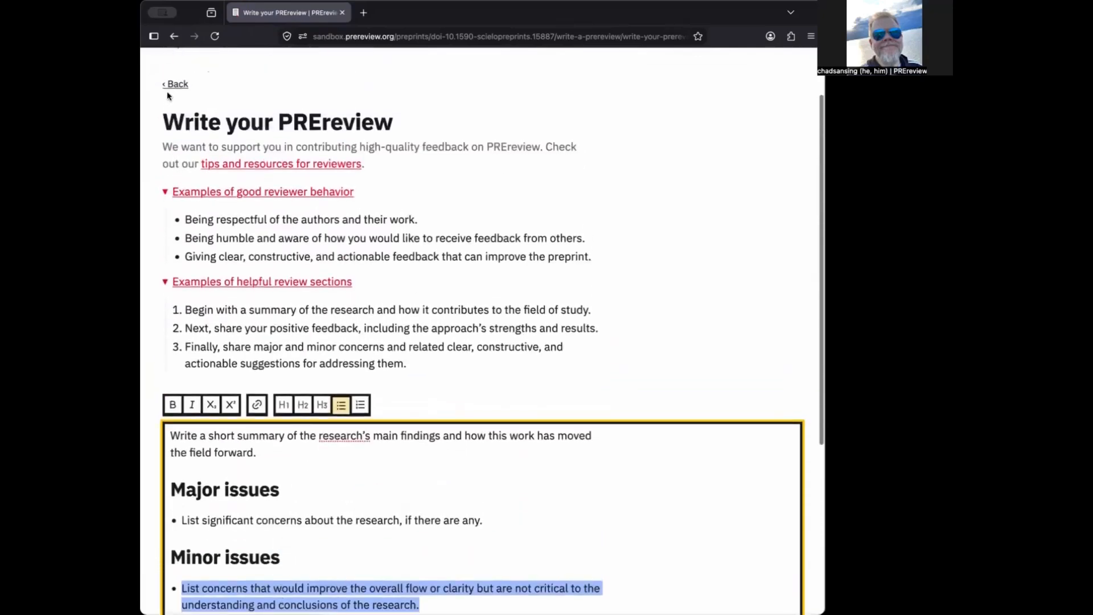
left_click(171, 84)
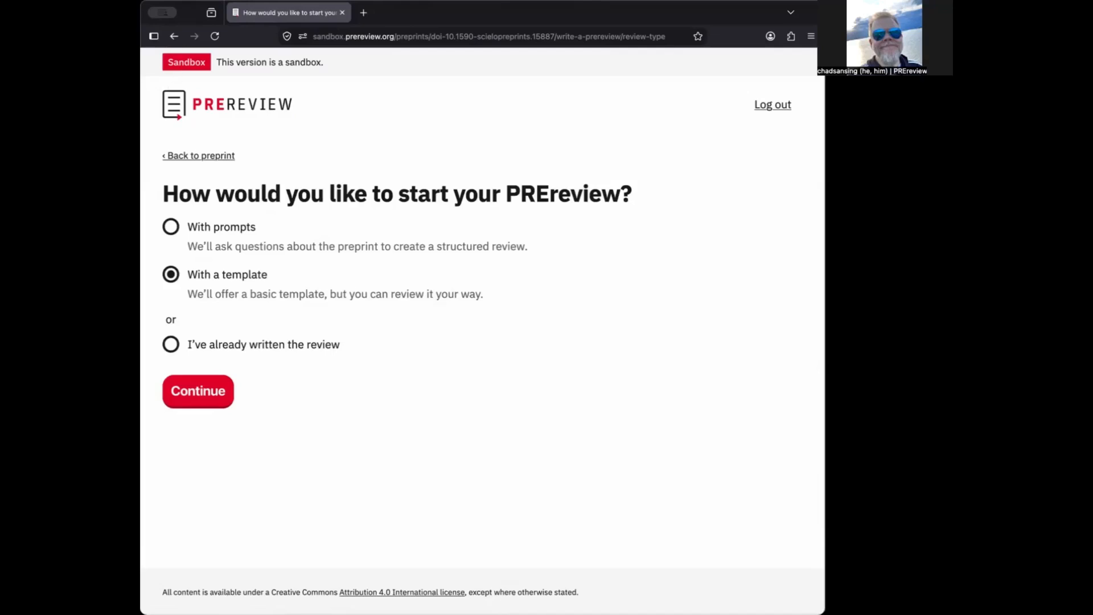
Switch to starting the review 'With prompts' and proceed to the first question
left_click(173, 228)
left_click(208, 400)
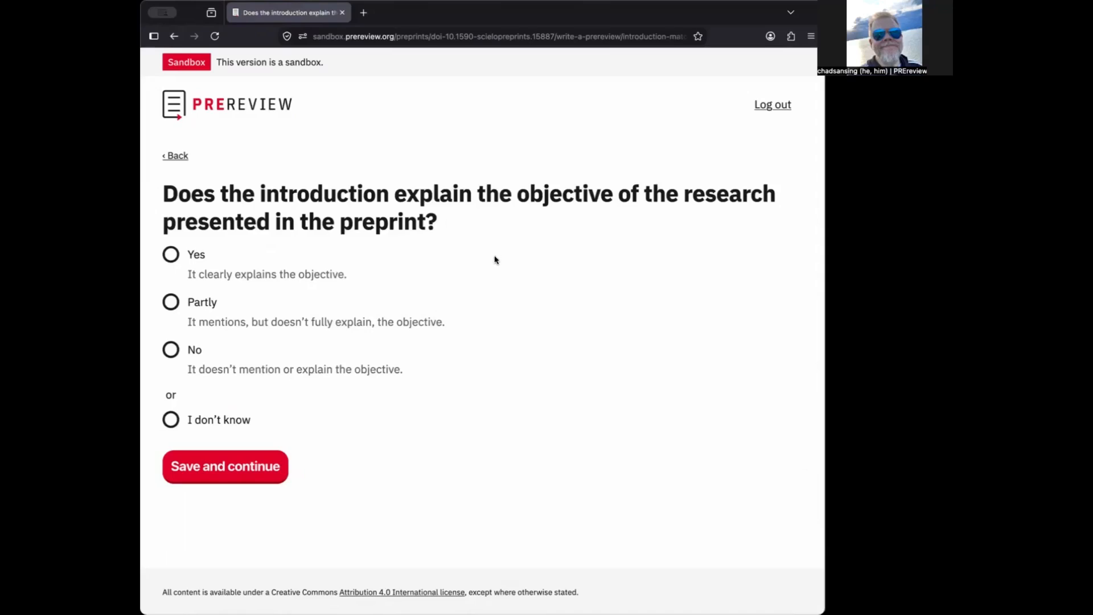
Answer Yes to the introduction-objective question with a 'Test' explanation
left_click(184, 263)
left_click(250, 339)
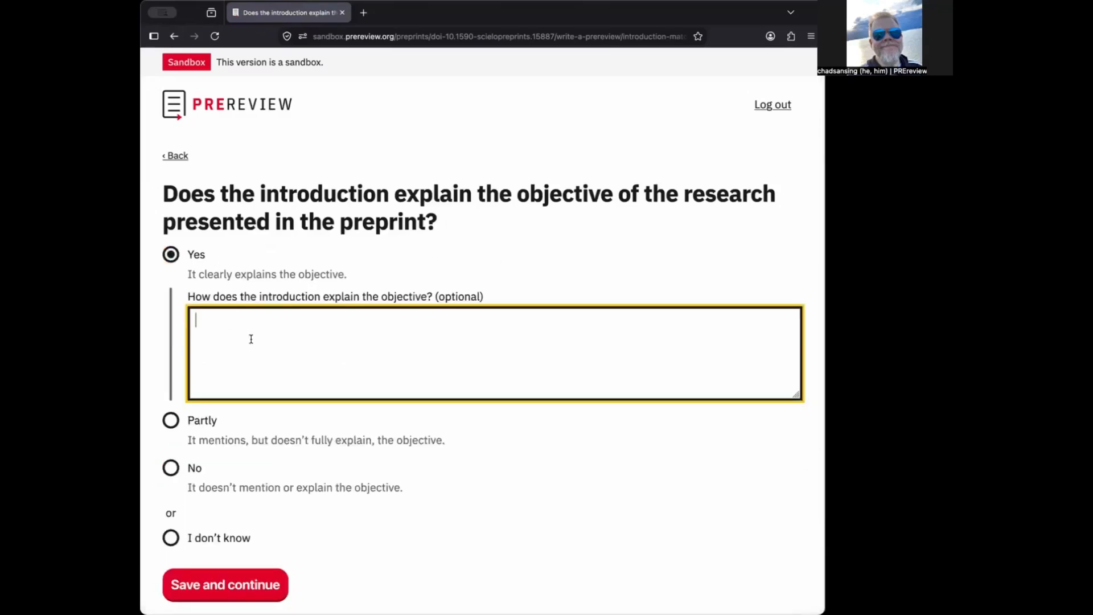
type("Test")
left_click(235, 585)
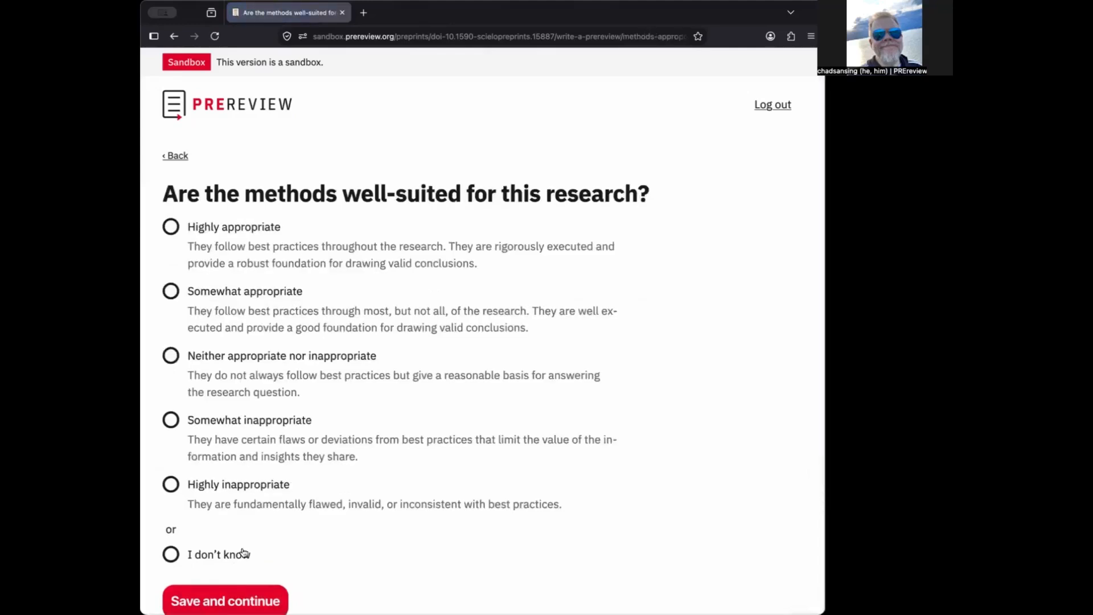
Rate the methods 'Highly appropriate' with a 'Test' reason
left_click(170, 227)
left_click(264, 346)
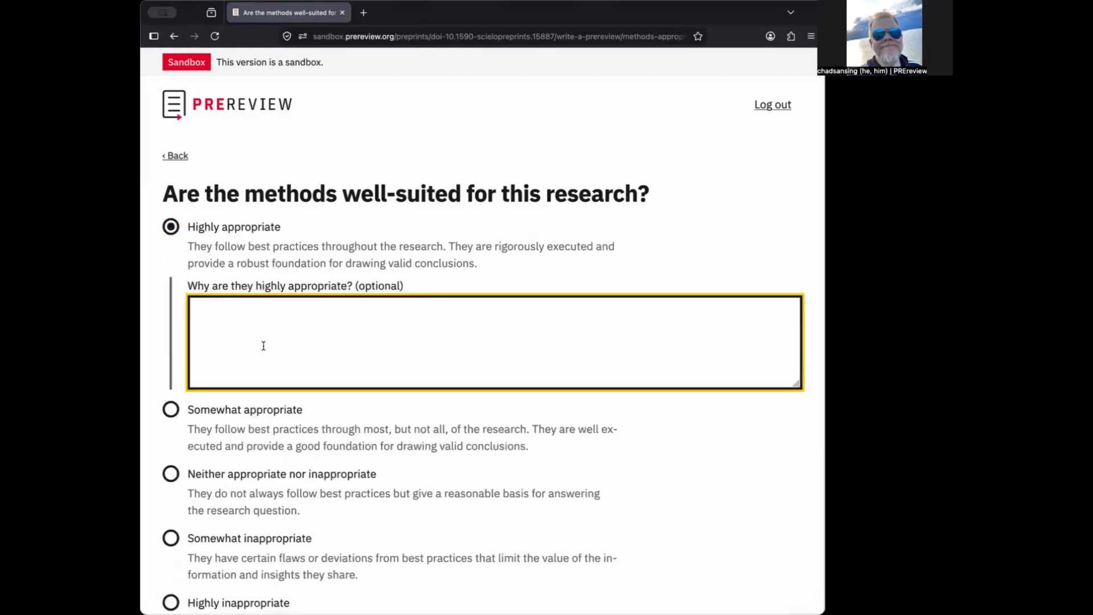
type("Test")
scroll(281, 503, "down", 1)
scroll(280, 503, "down", 3)
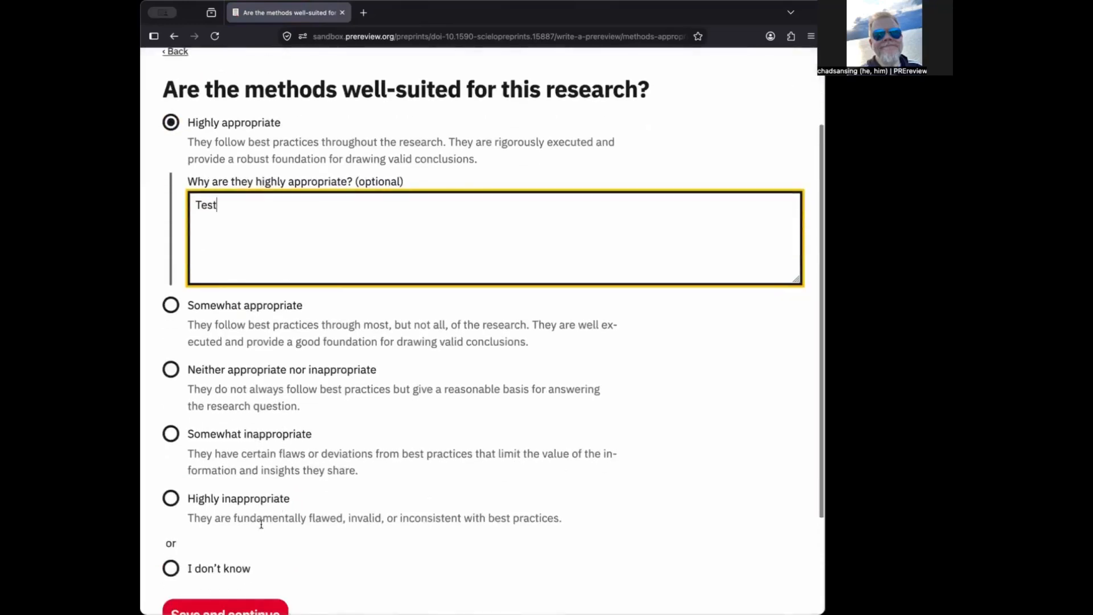
left_click(243, 604)
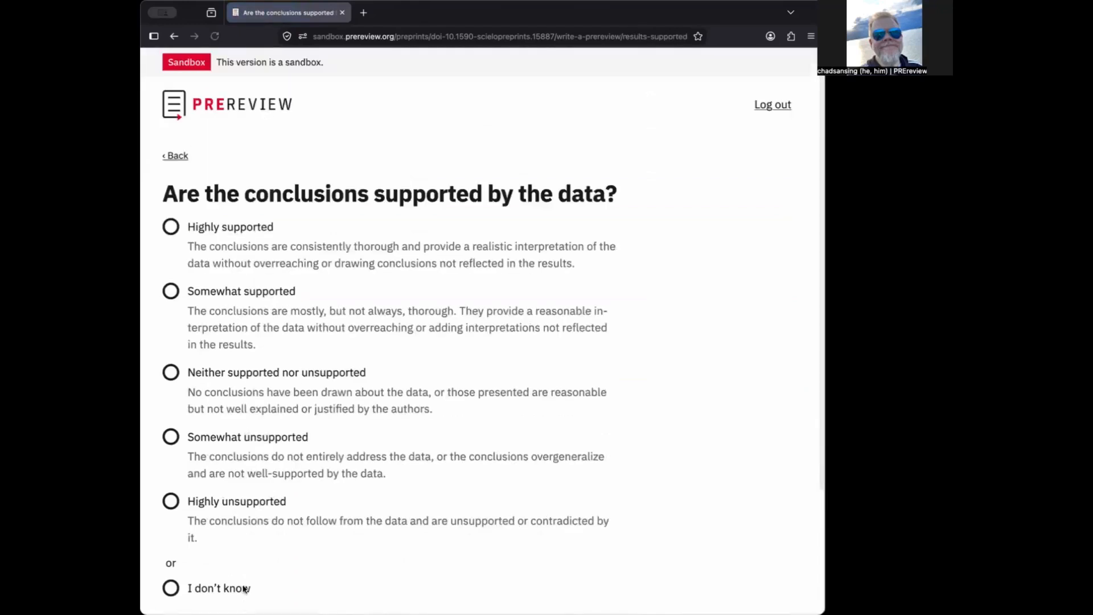
Rate the conclusions 'Highly supported' with a 'Test' note
left_click(172, 229)
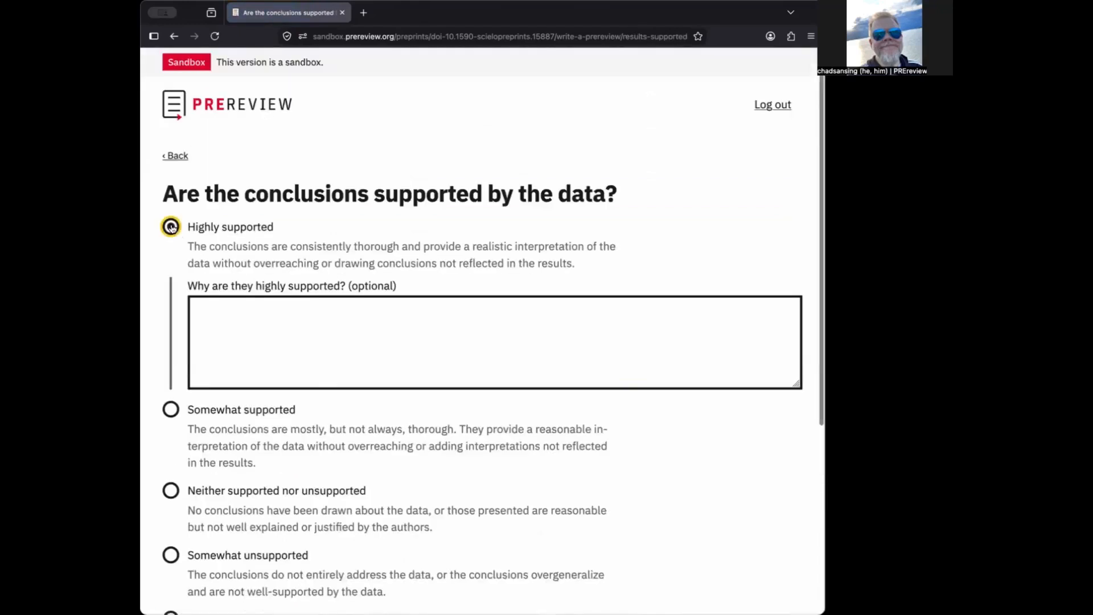
left_click(248, 350)
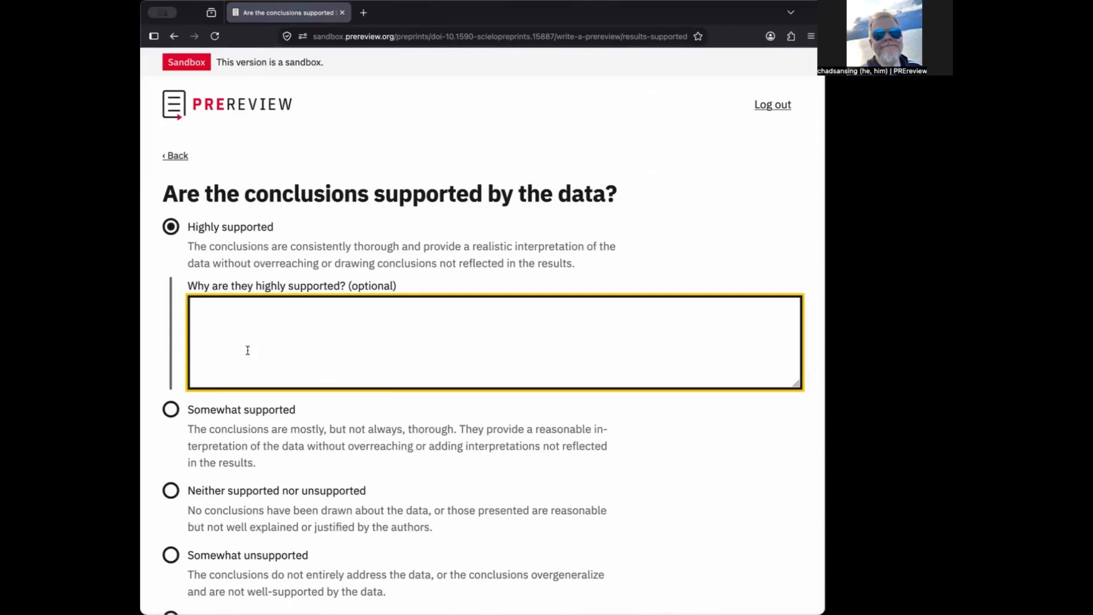
type("Test")
scroll(271, 383, "down", 4)
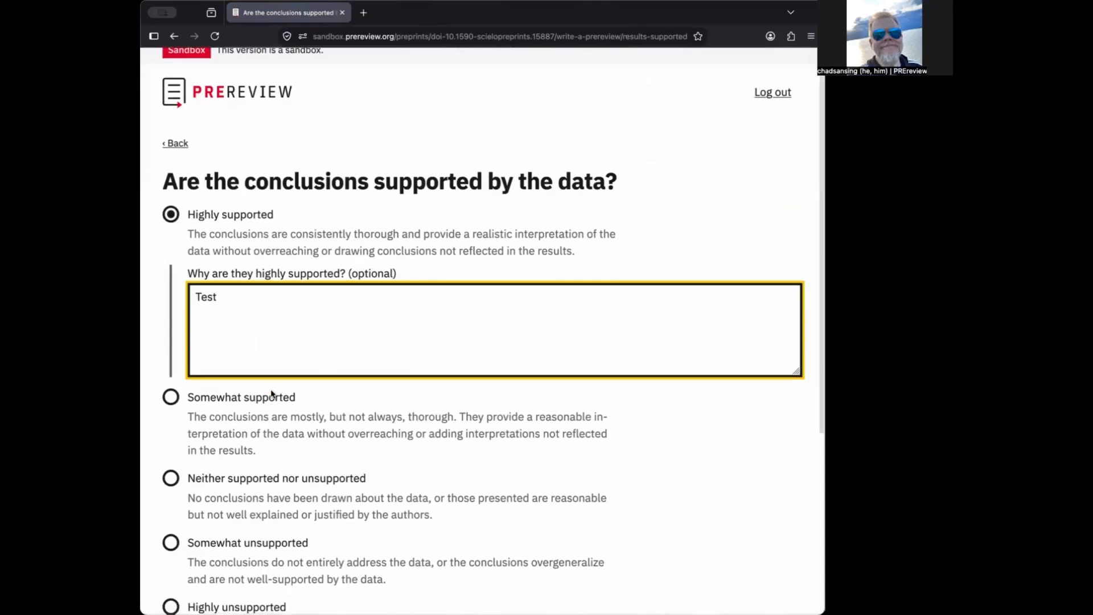
left_click(255, 578)
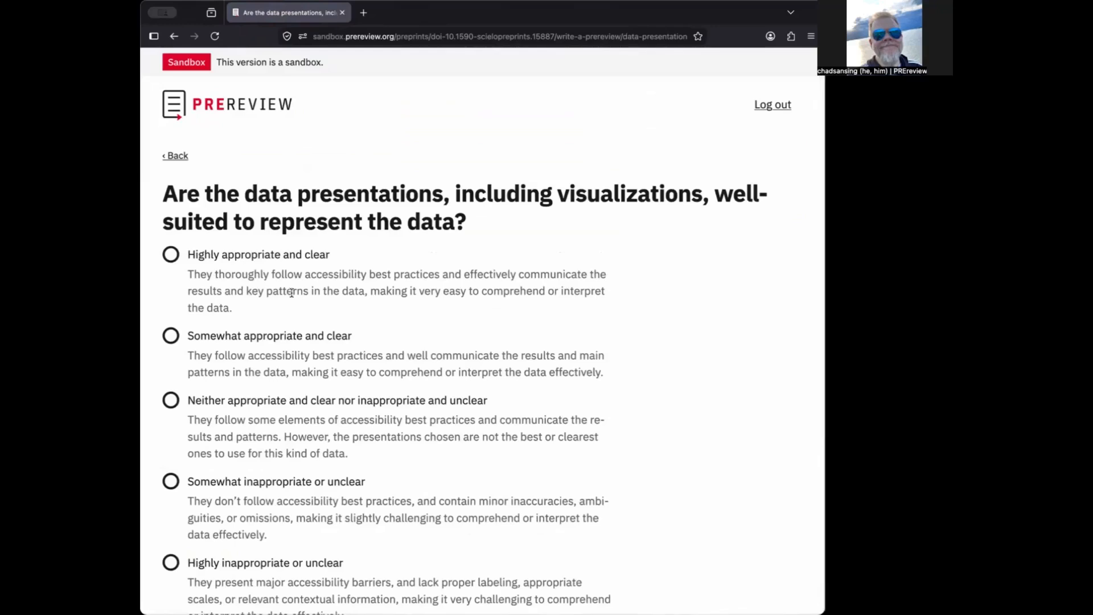
Rate the data presentation highly appropriate and clear, with a 'Test' reason
left_click(175, 261)
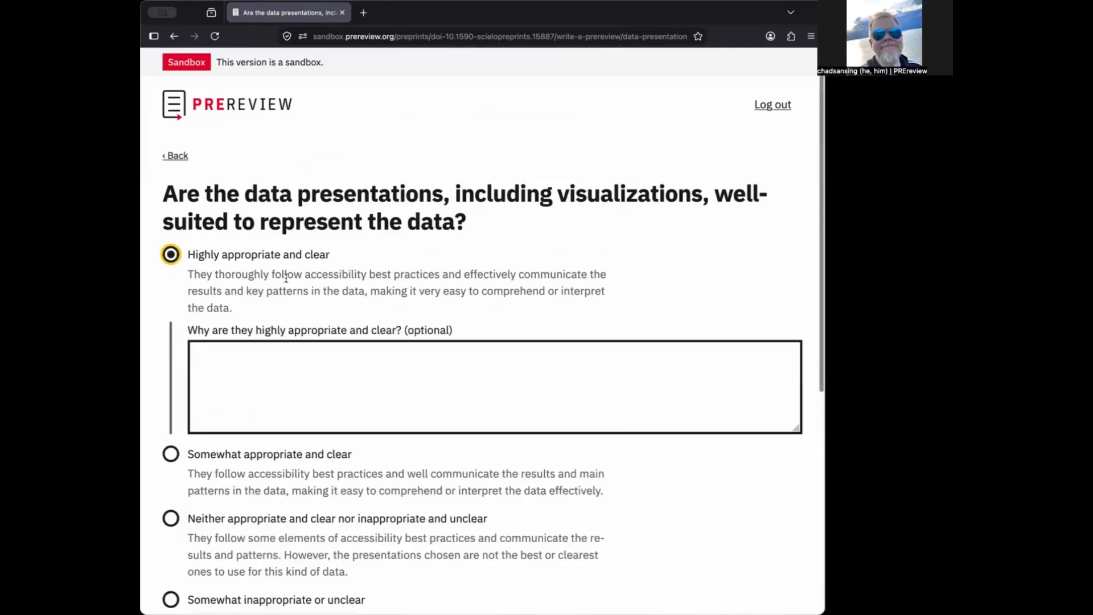
left_click(286, 379)
type("Yesy")
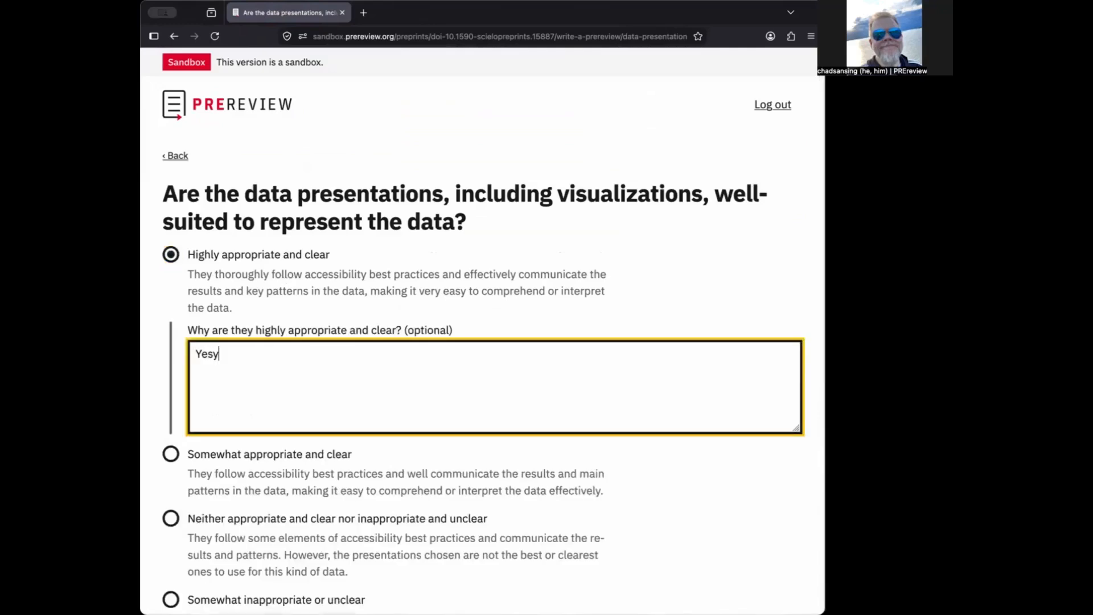
key("BackSpace")
key("BackSpace")
key("BackSpace")
key("BackSpace")
type("Test")
scroll(447, 454, "down", 5)
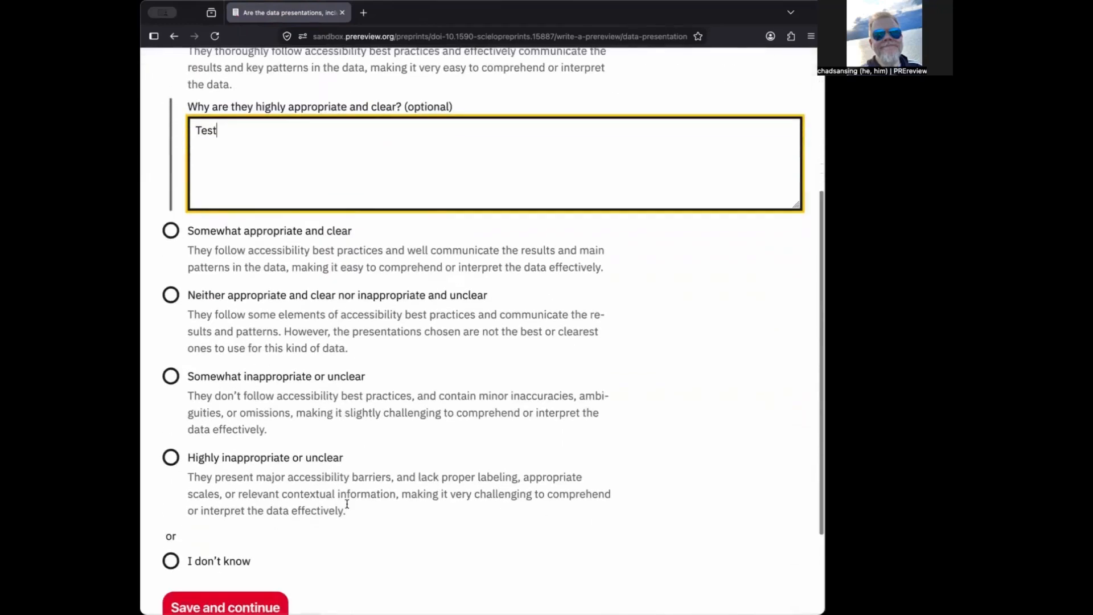
scroll(323, 518, "down", 3)
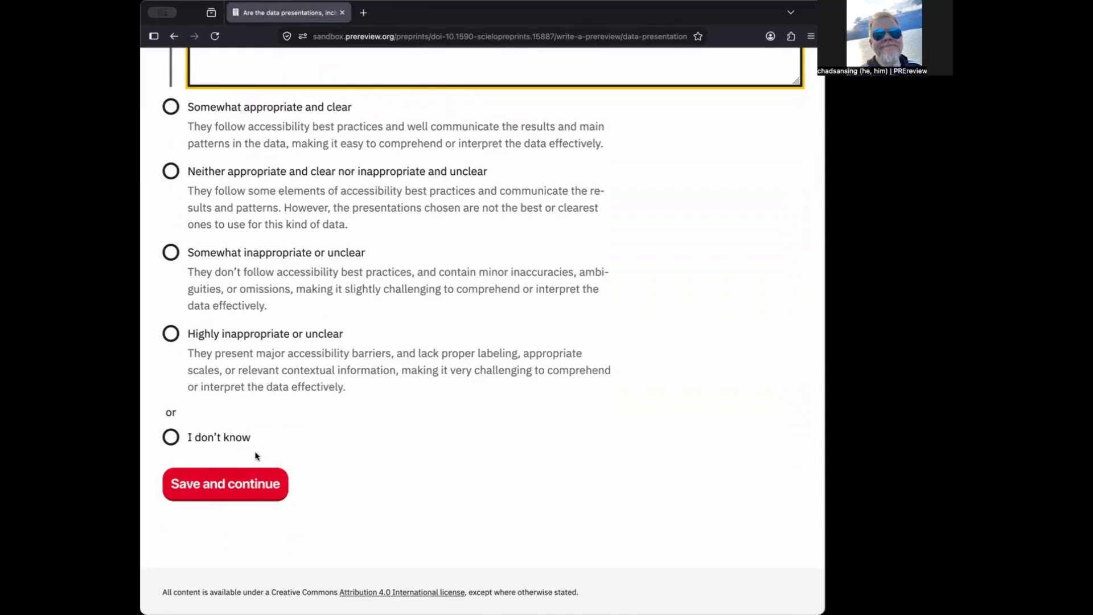
left_click(253, 485)
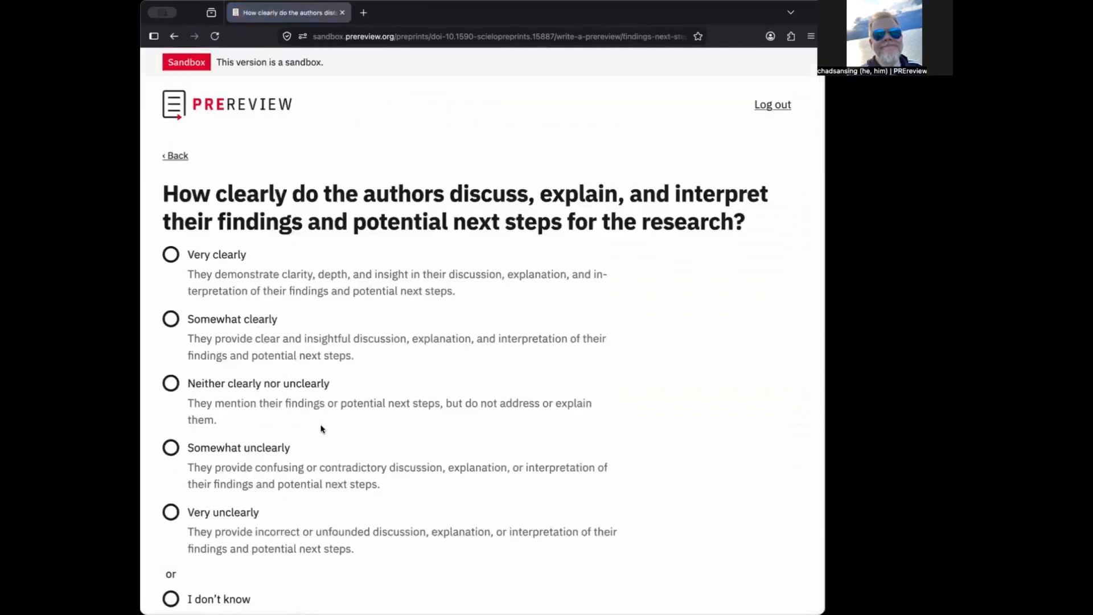
Rate the findings discussion 'Very clear' with a 'Test' note
left_click(172, 257)
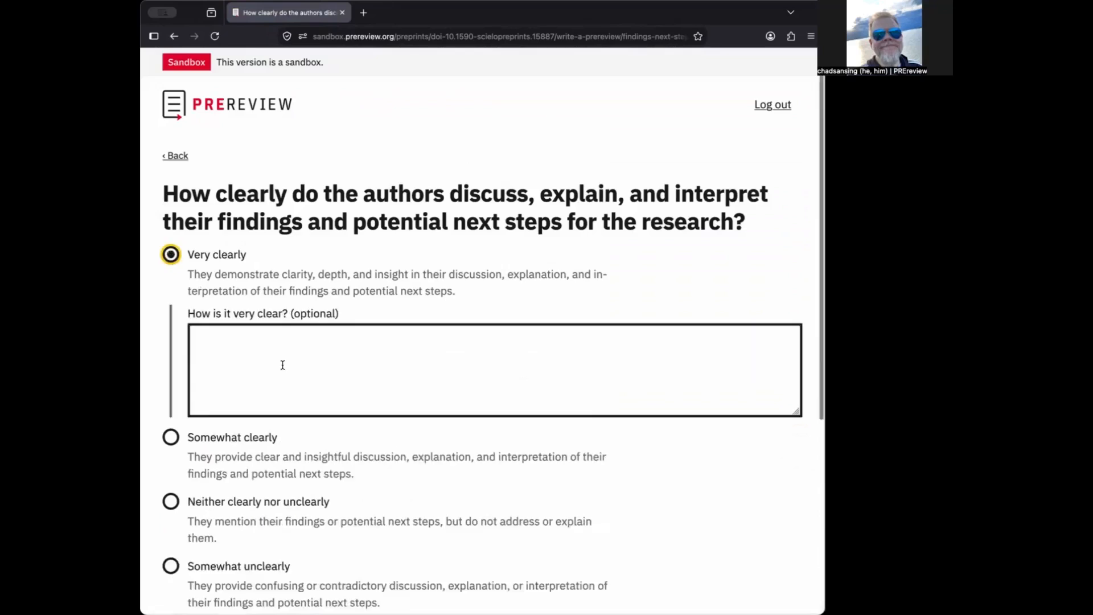
left_click(290, 385)
type("Test")
scroll(290, 385, "down", 4)
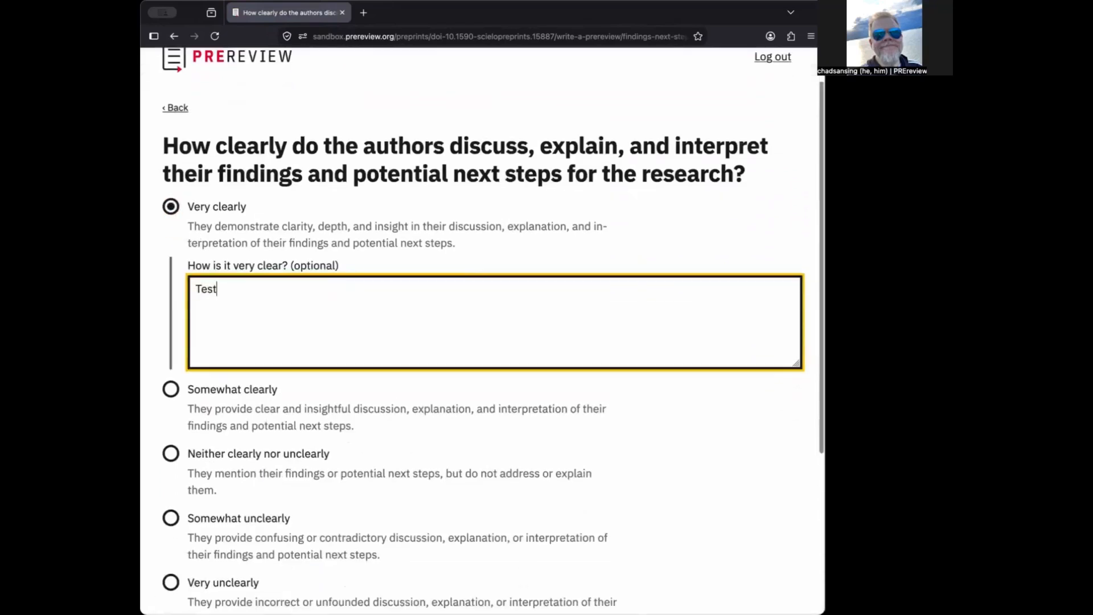
left_click(274, 569)
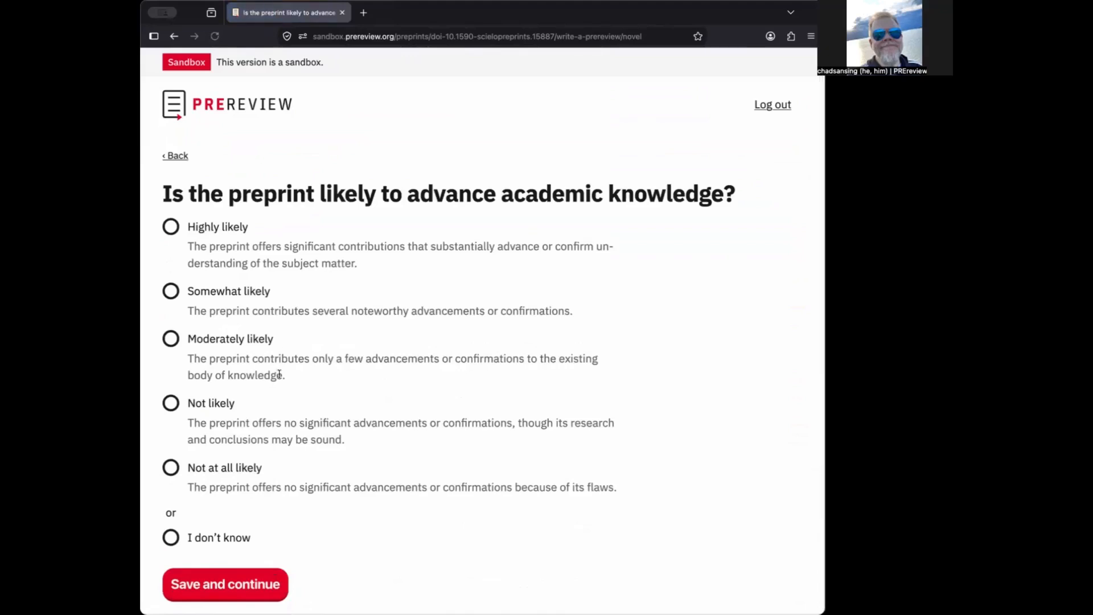
Rate the preprint highly likely to advance academic knowledge, with a 'Test' note
left_click(170, 230)
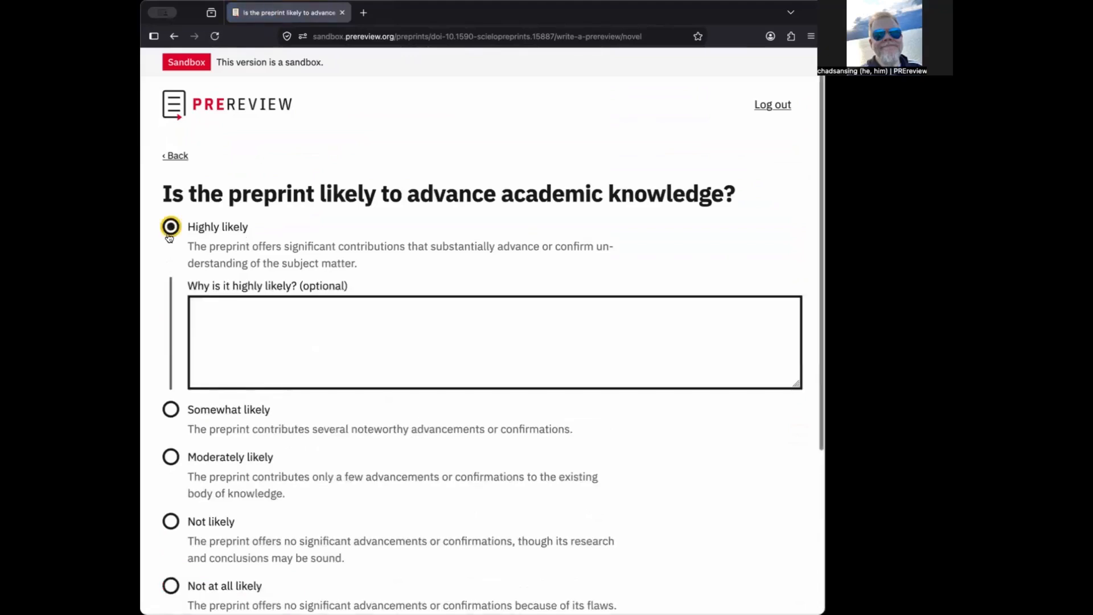
left_click(268, 351)
type("Test")
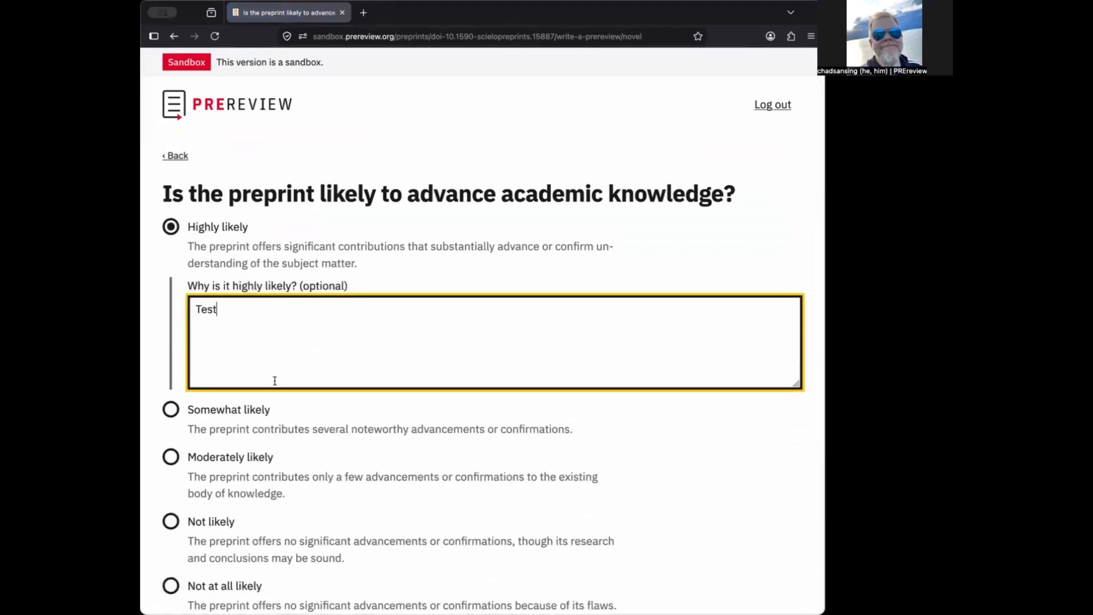
scroll(274, 384, "down", 4)
left_click(259, 485)
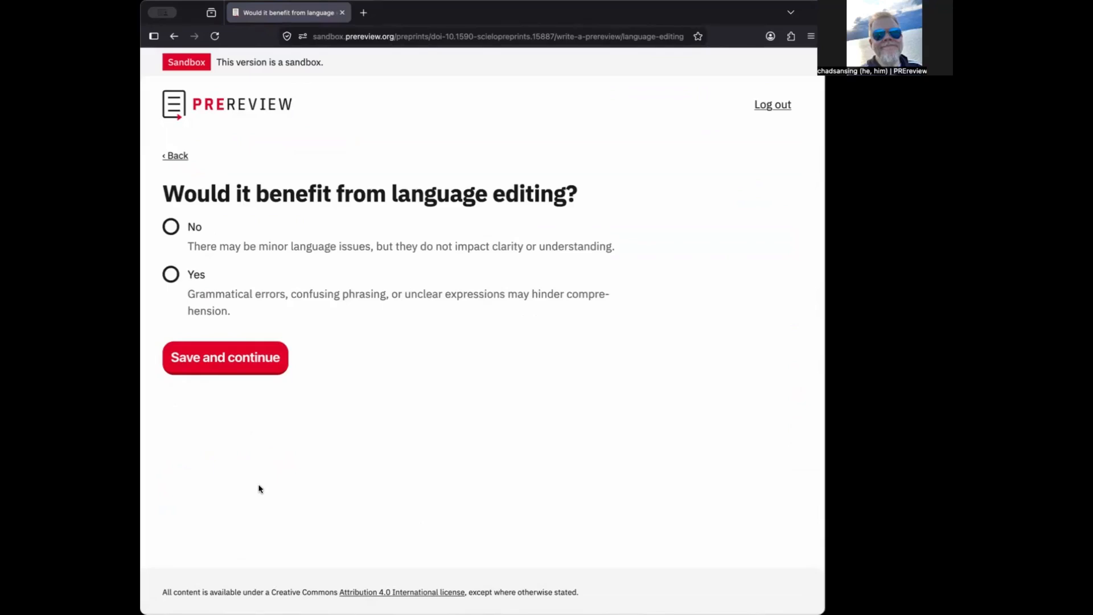
Answer No to language editing, with a 'Test' explanation
left_click(171, 227)
left_click(244, 323)
type("Test")
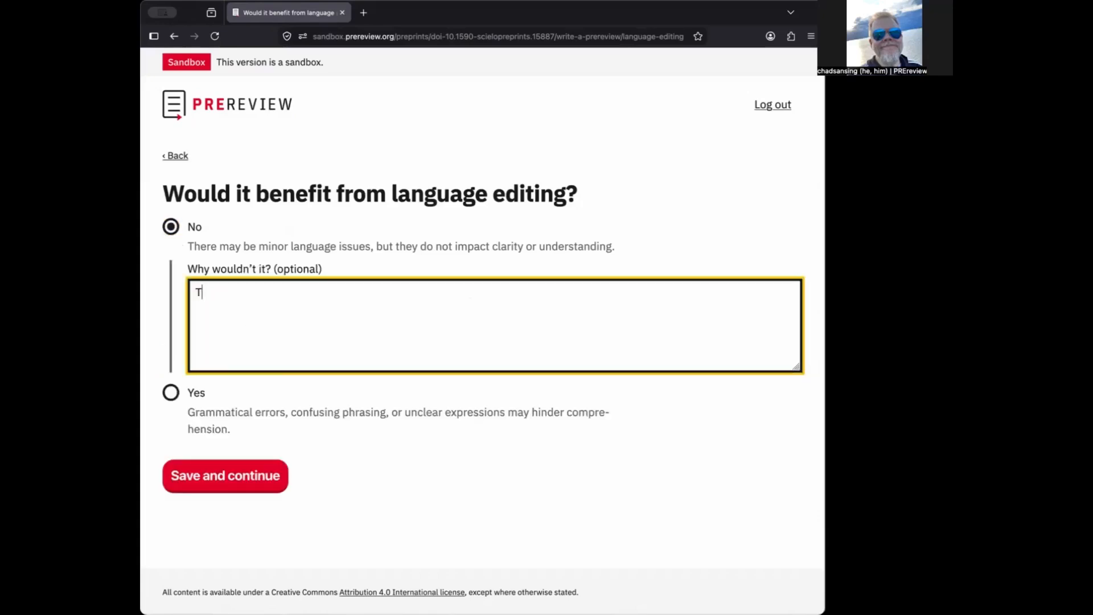
left_click(256, 474)
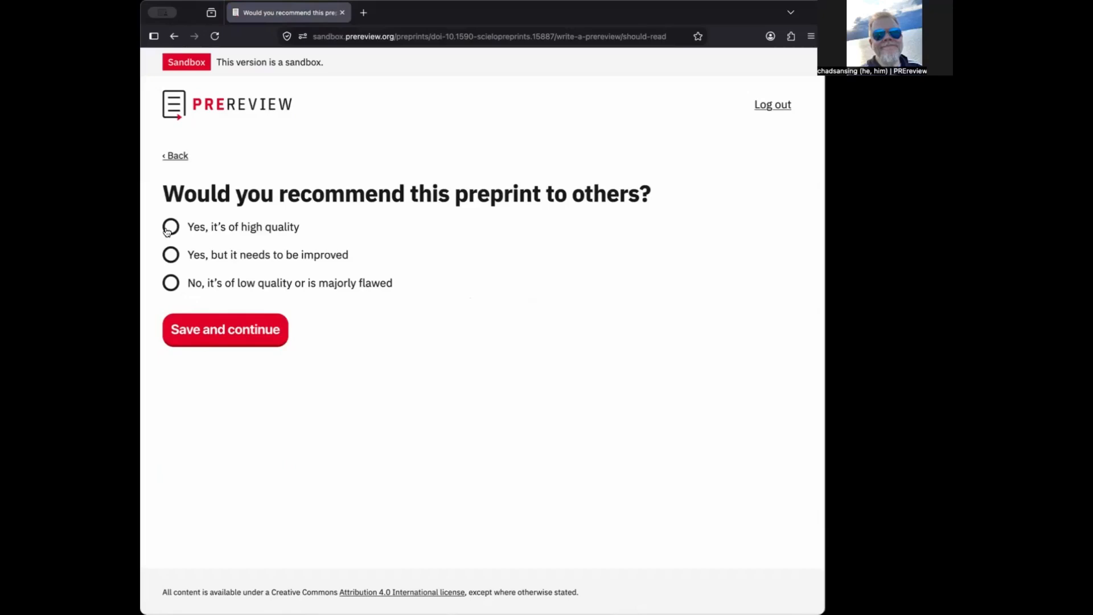
Recommend the preprint as high quality, with a 'Test' explanation
left_click(170, 227)
left_click(221, 314)
type("Te")
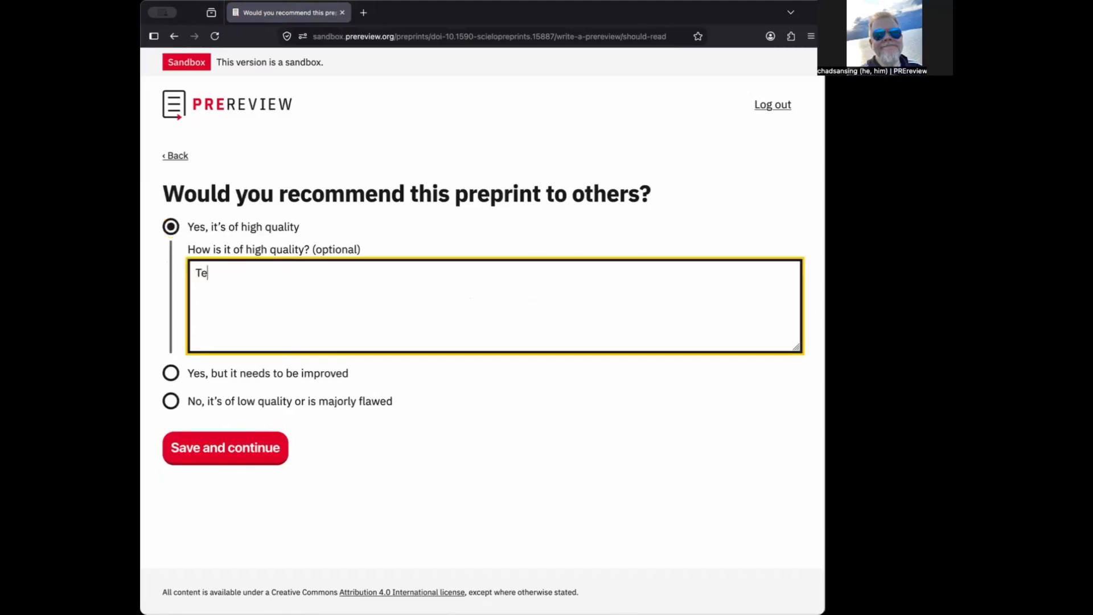
type("st")
left_click(224, 464)
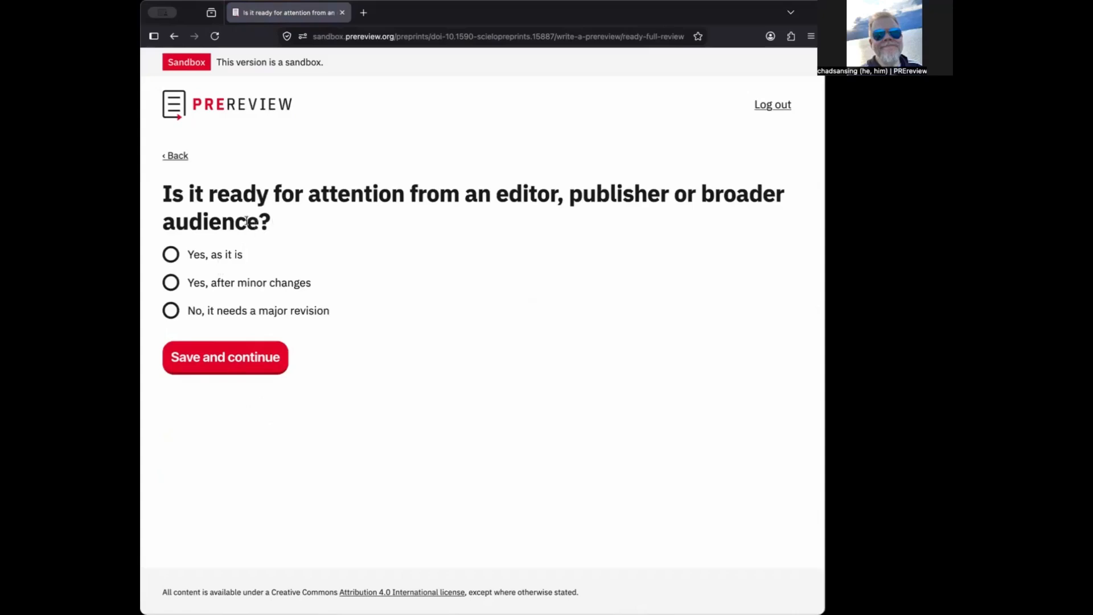
Mark the preprint ready as it is, with a 'Test' explanation
left_click(179, 257)
left_click(228, 318)
type("Test")
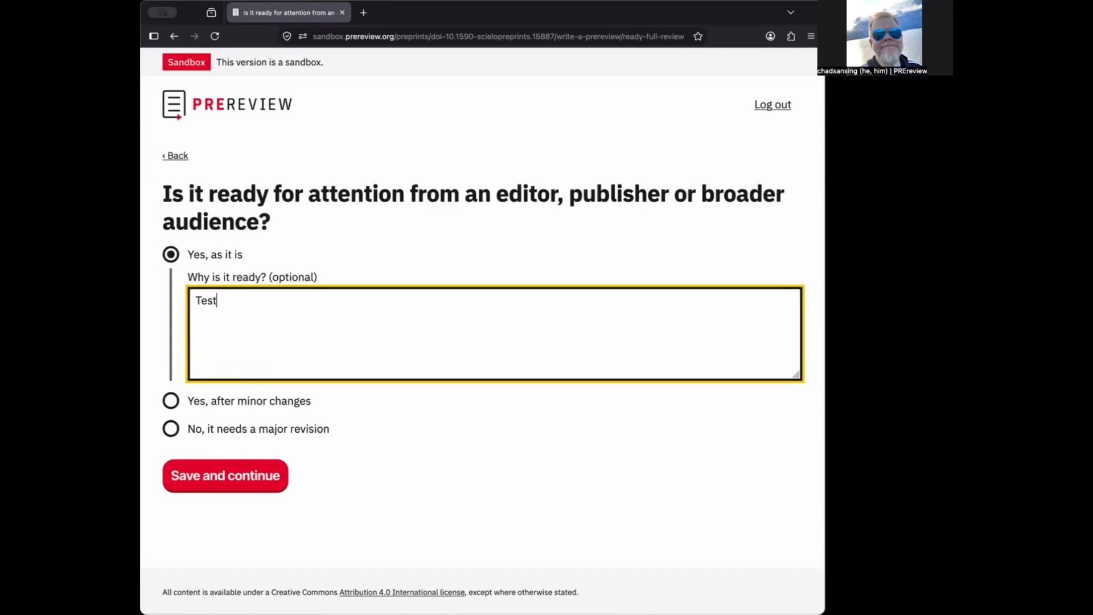
left_click(239, 476)
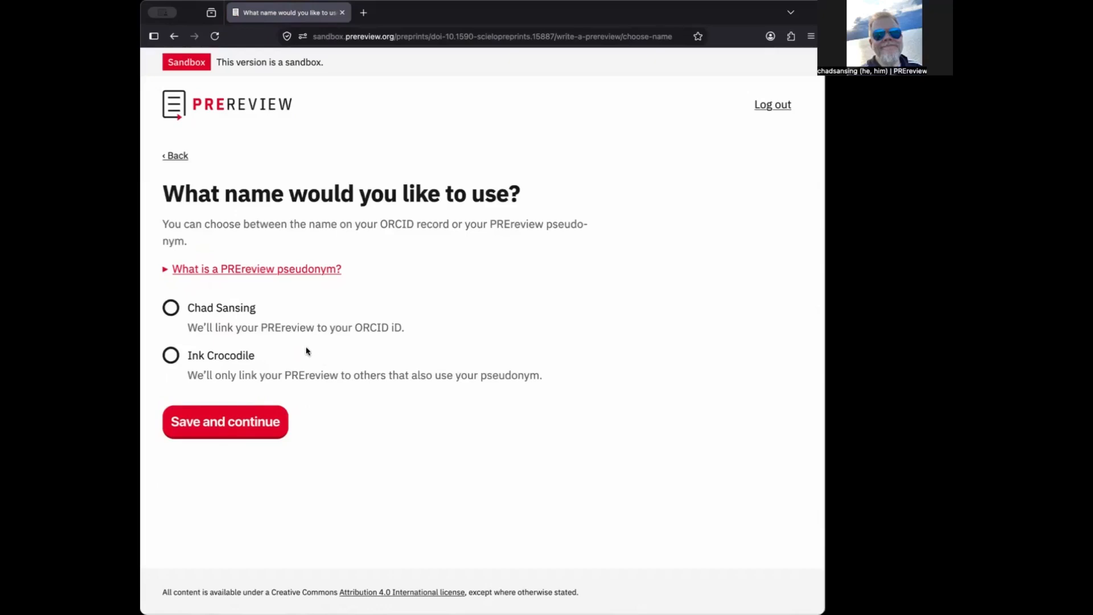
Publish under the ORCID-record name after reading what a PREreview pseudonym is
left_click(170, 307)
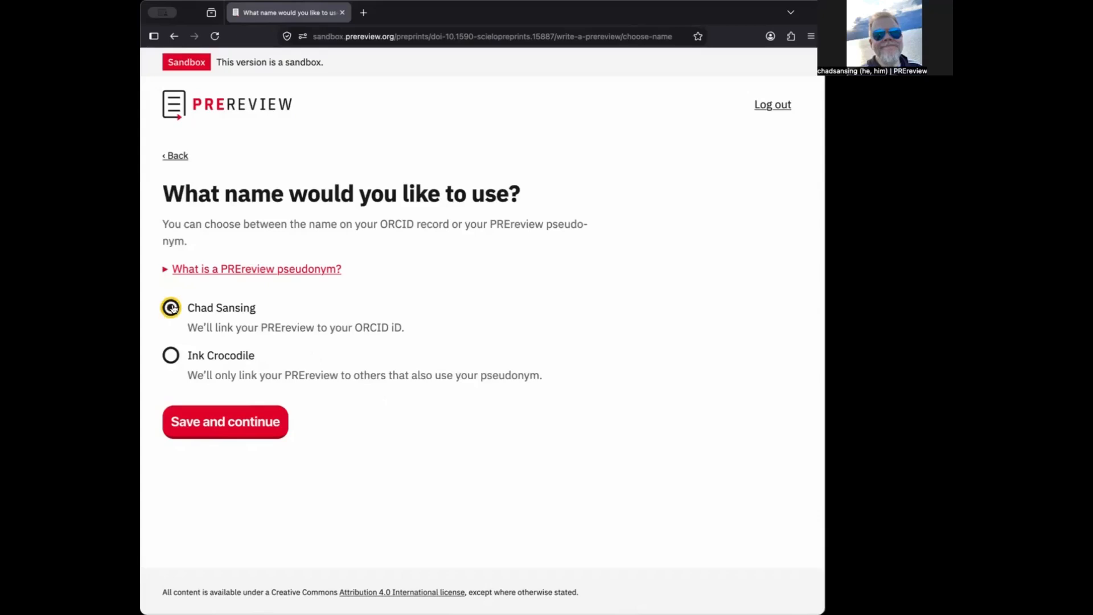
left_click(166, 271)
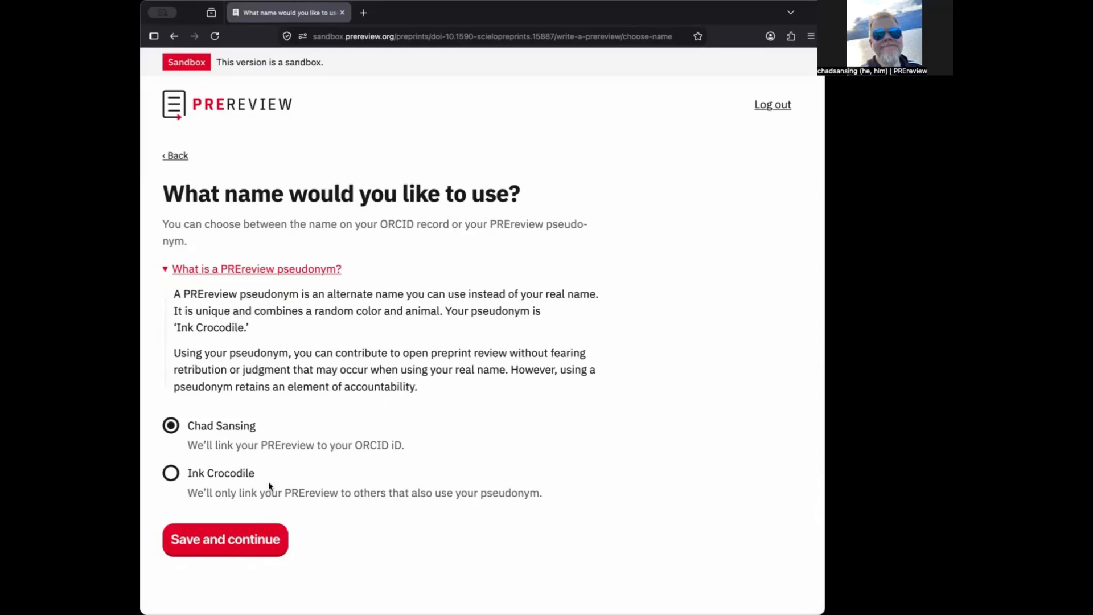
left_click(257, 547)
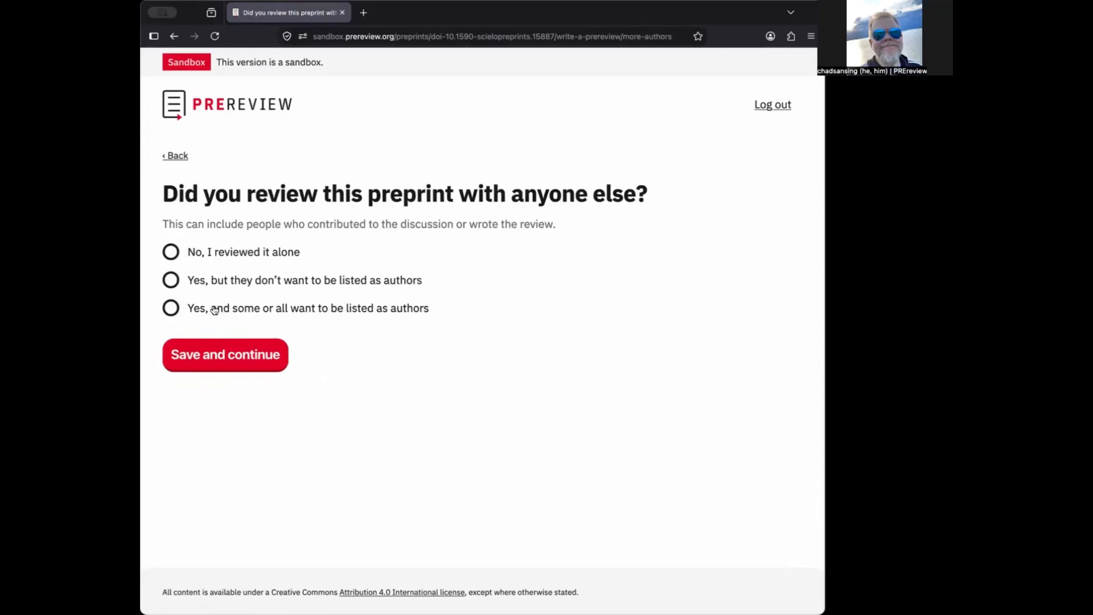
Indicate that some co-reviewers want to be listed as authors and confirm they approved the review
left_click(171, 309)
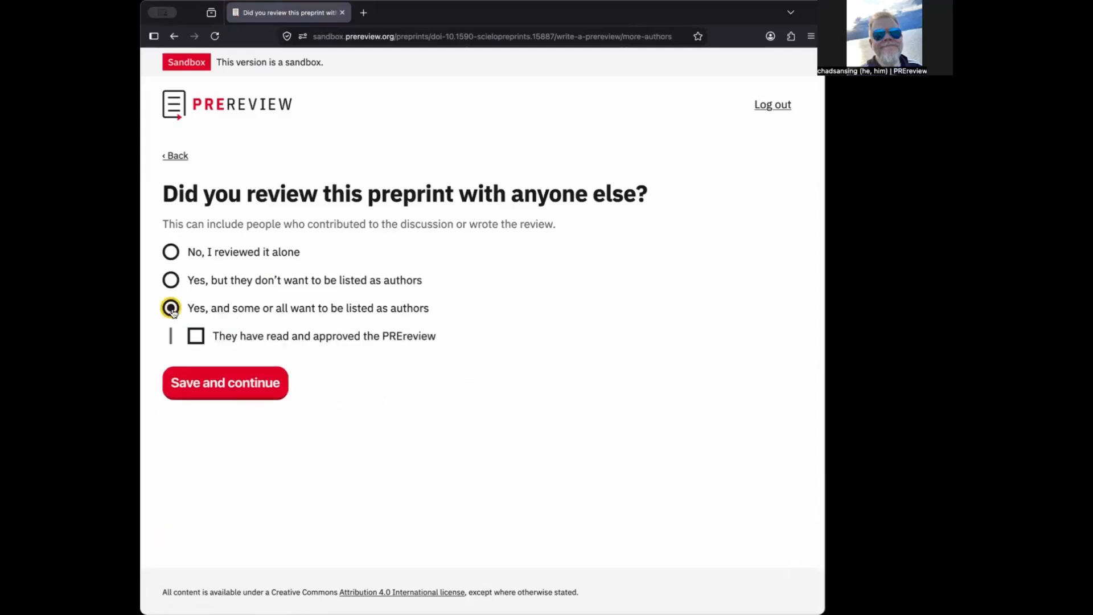
left_click(196, 338)
left_click(221, 377)
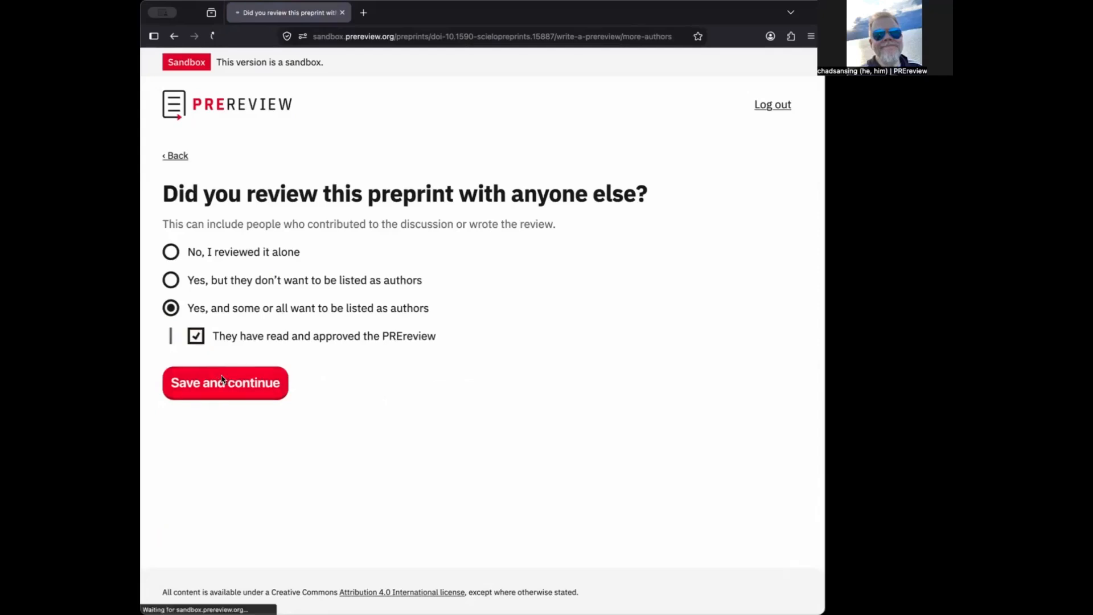
Add one co-author's name and e-mail address and save the author list
left_click(222, 376)
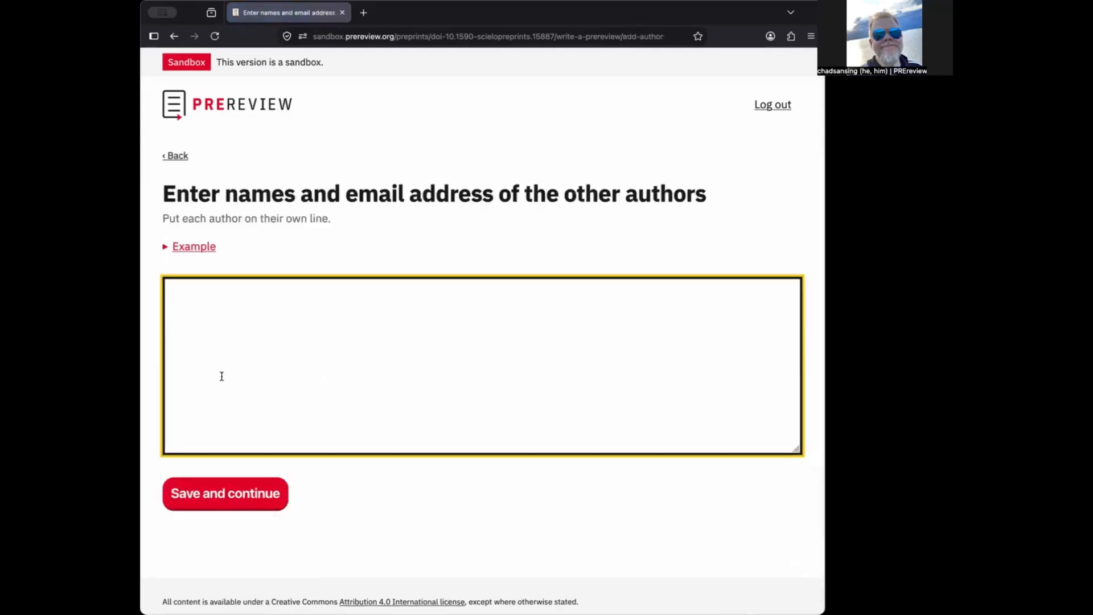
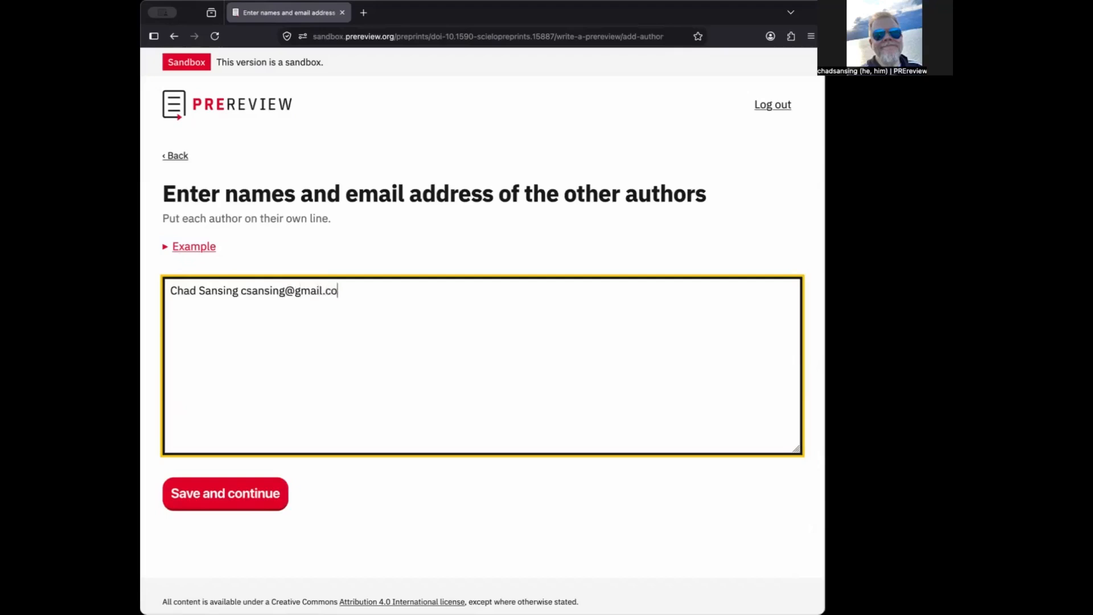
left_click(238, 490)
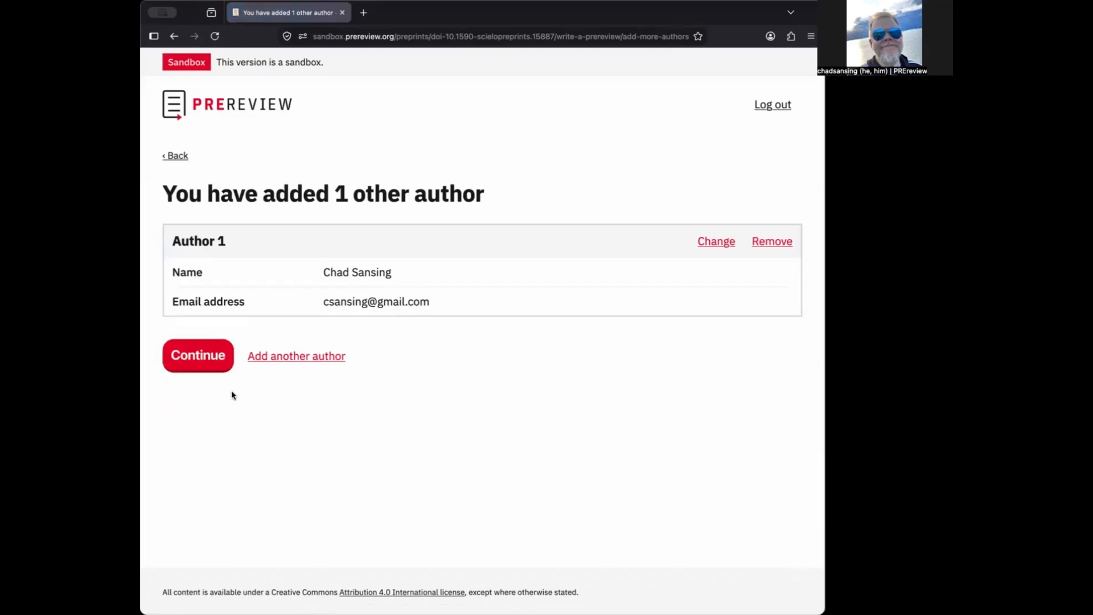
On the competing interests page, review the examples, answer 'No', and save
left_click(210, 365)
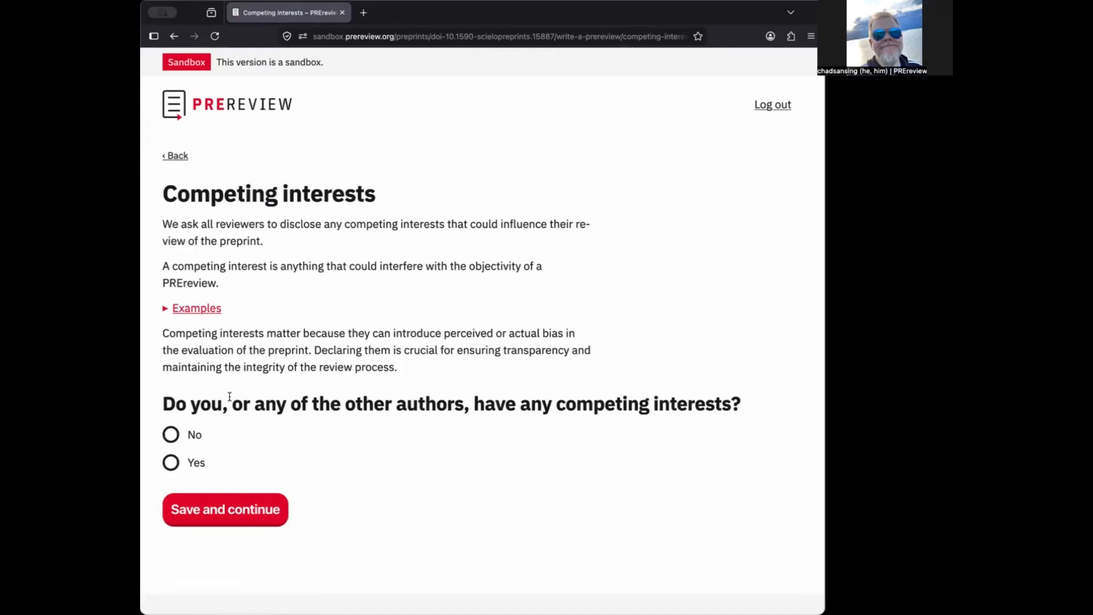
left_click(166, 313)
scroll(253, 341, "down", 1)
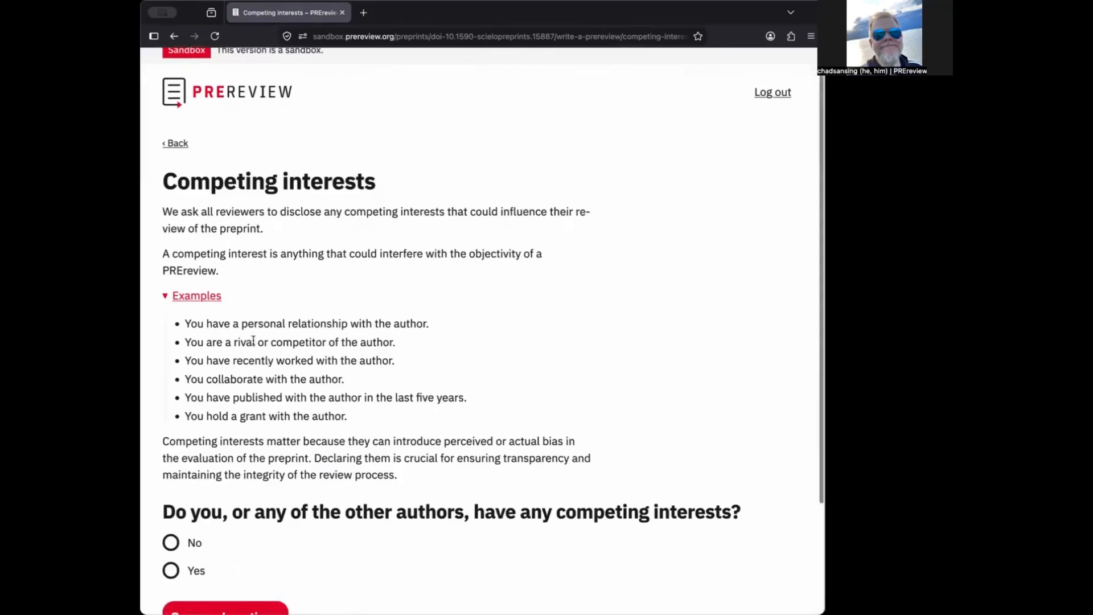
scroll(253, 341, "down", 3)
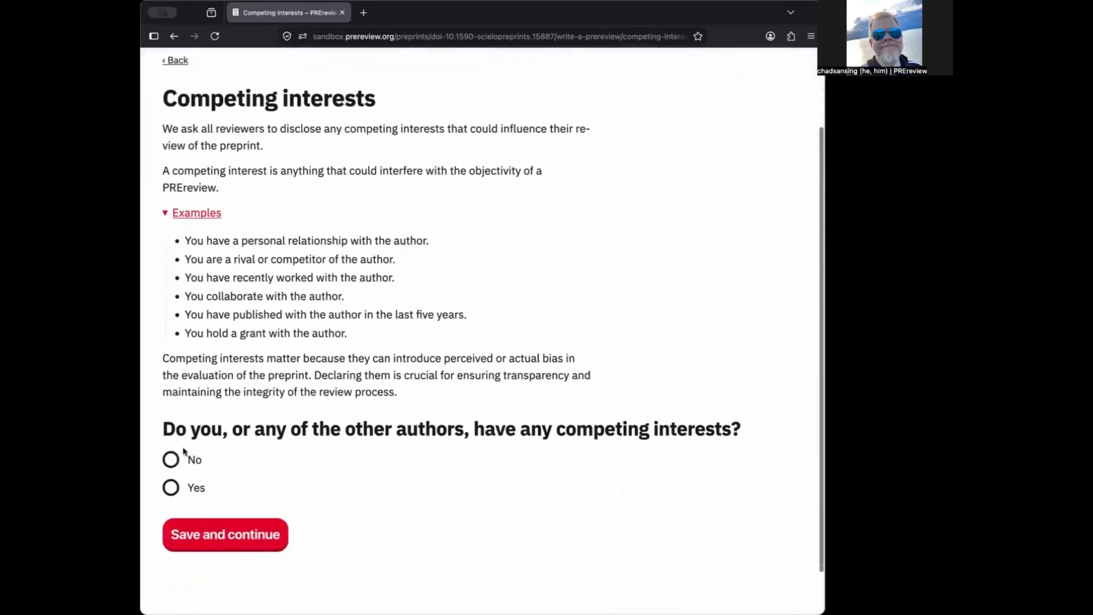
left_click(171, 459)
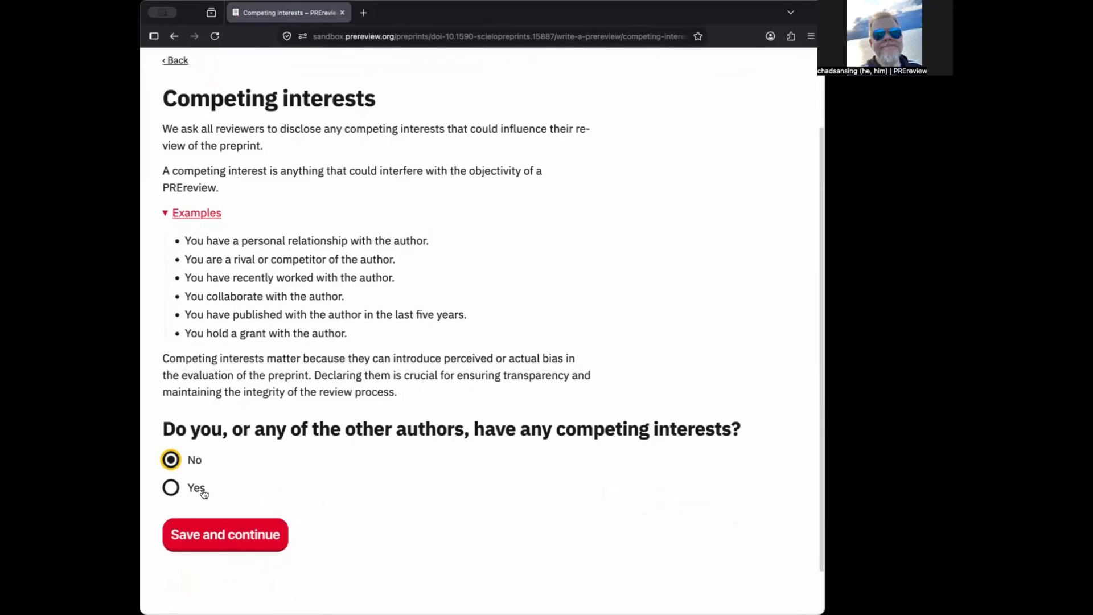
left_click(224, 531)
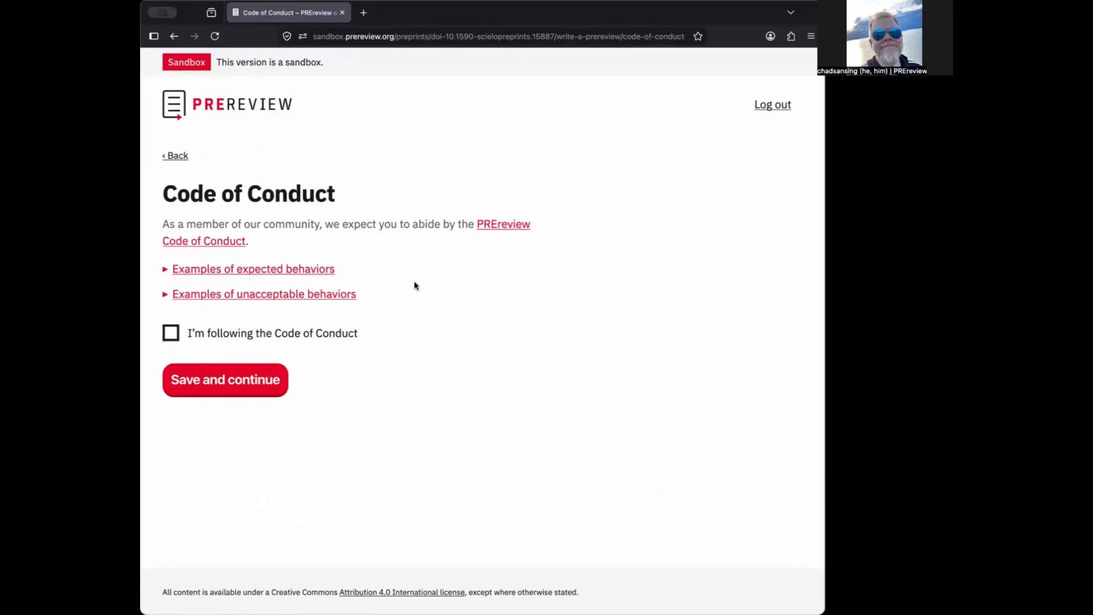
Expand the expected and unacceptable behaviour examples, tick 'I'm following the Code of Conduct', and save
left_click(164, 271)
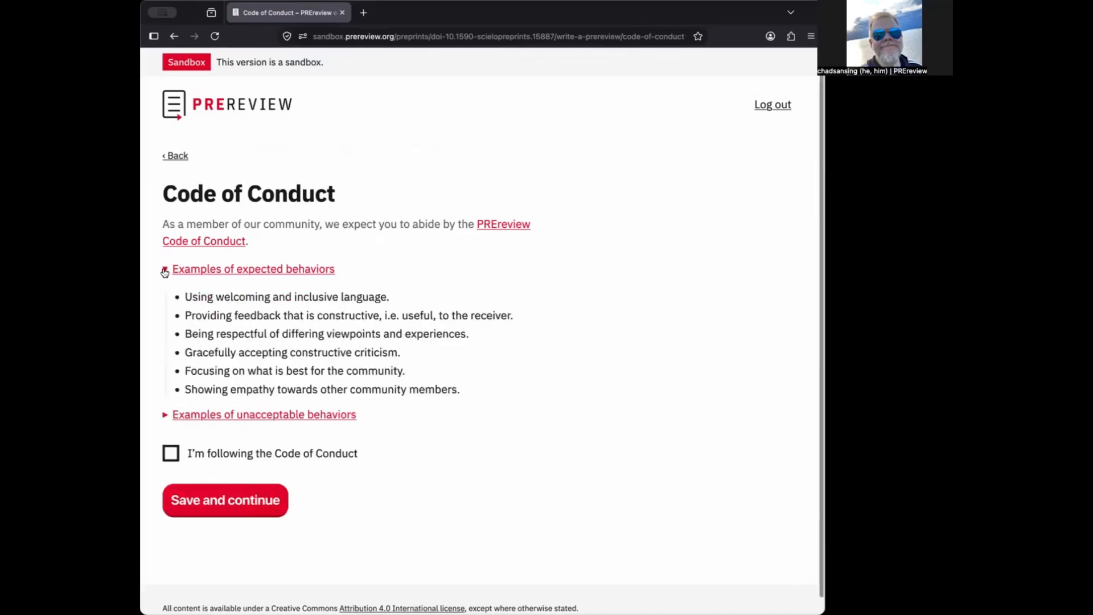
left_click(165, 419)
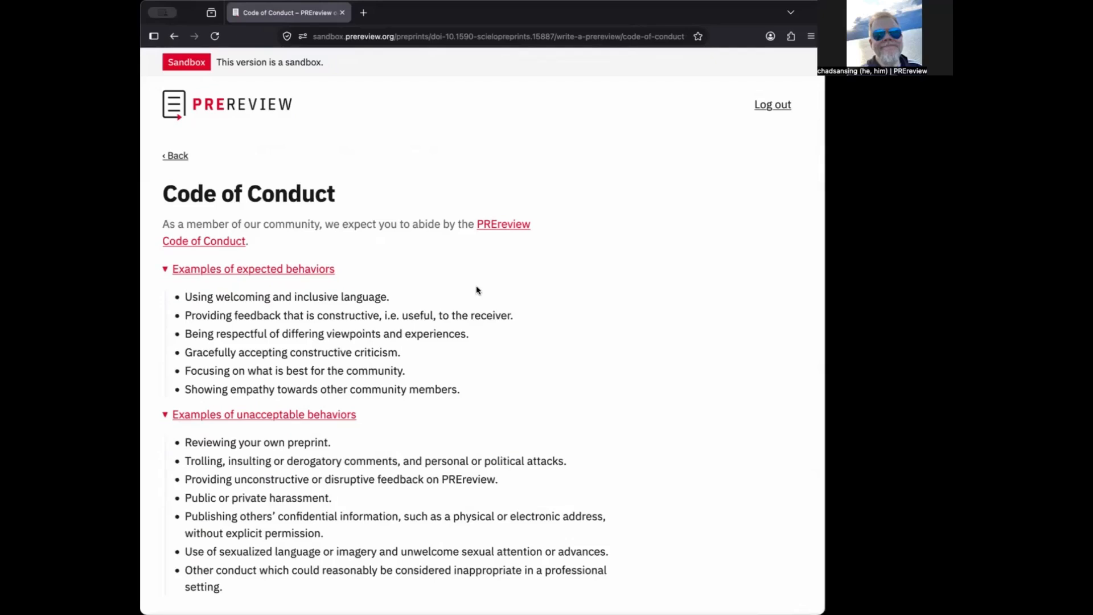
scroll(477, 291, "down", 1)
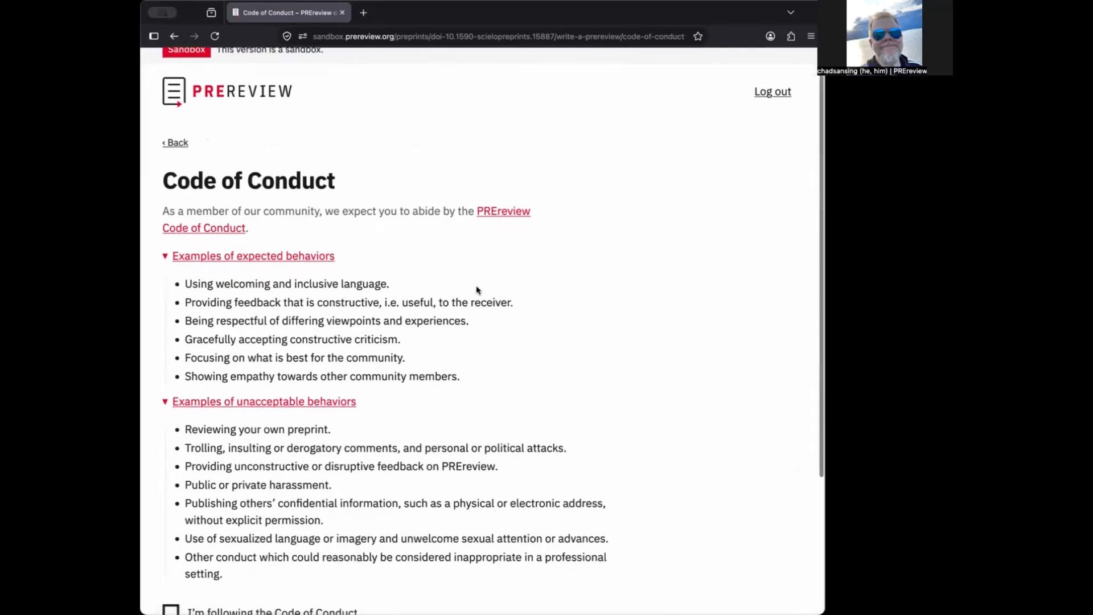
scroll(477, 290, "down", 4)
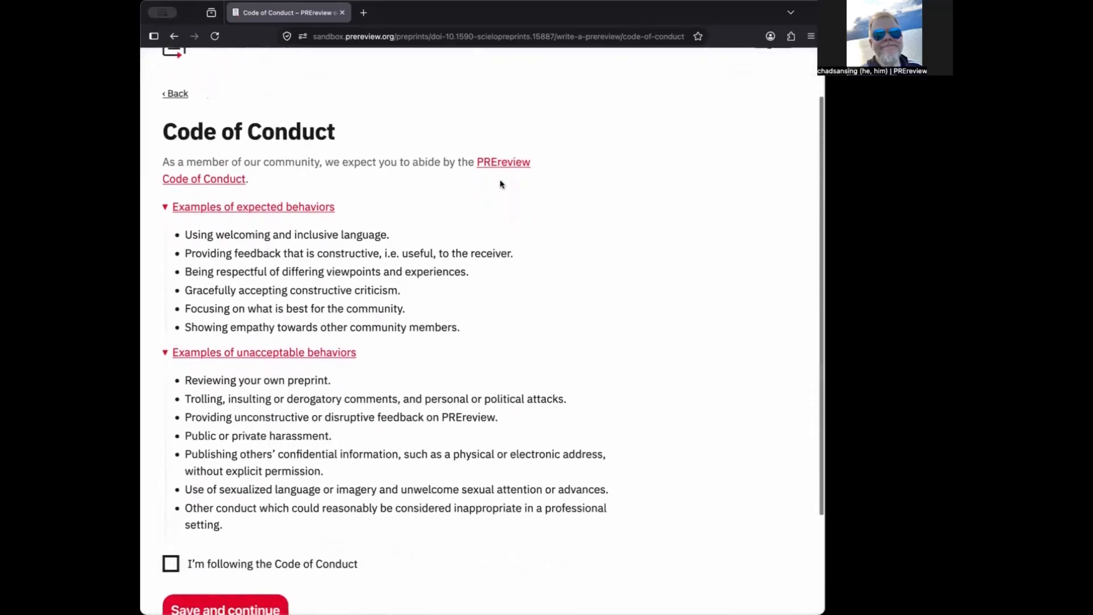
scroll(500, 183, "down", 5)
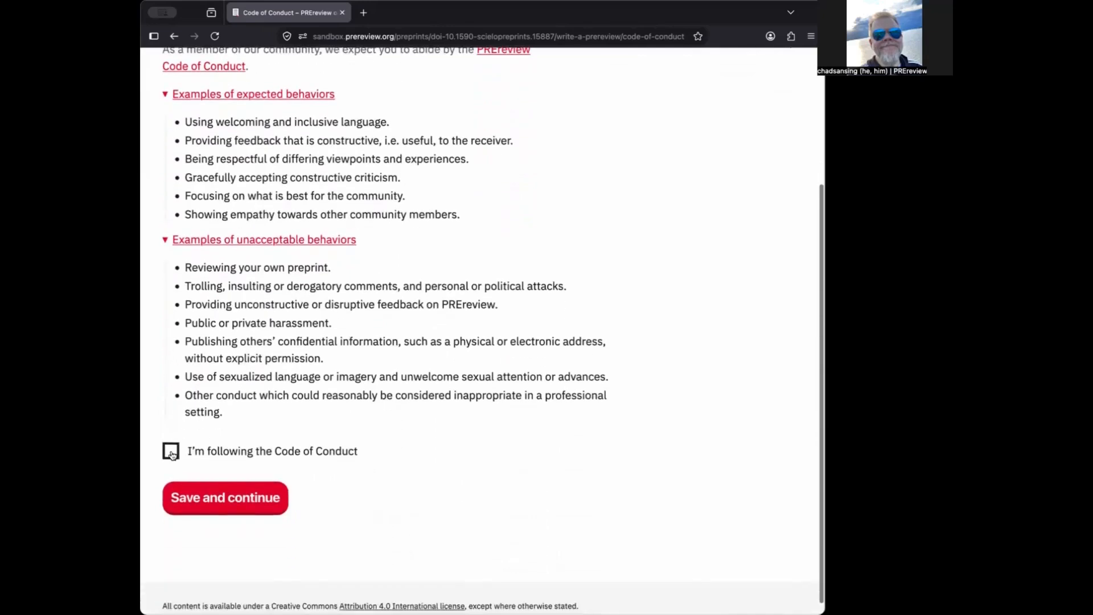
left_click(171, 453)
left_click(238, 503)
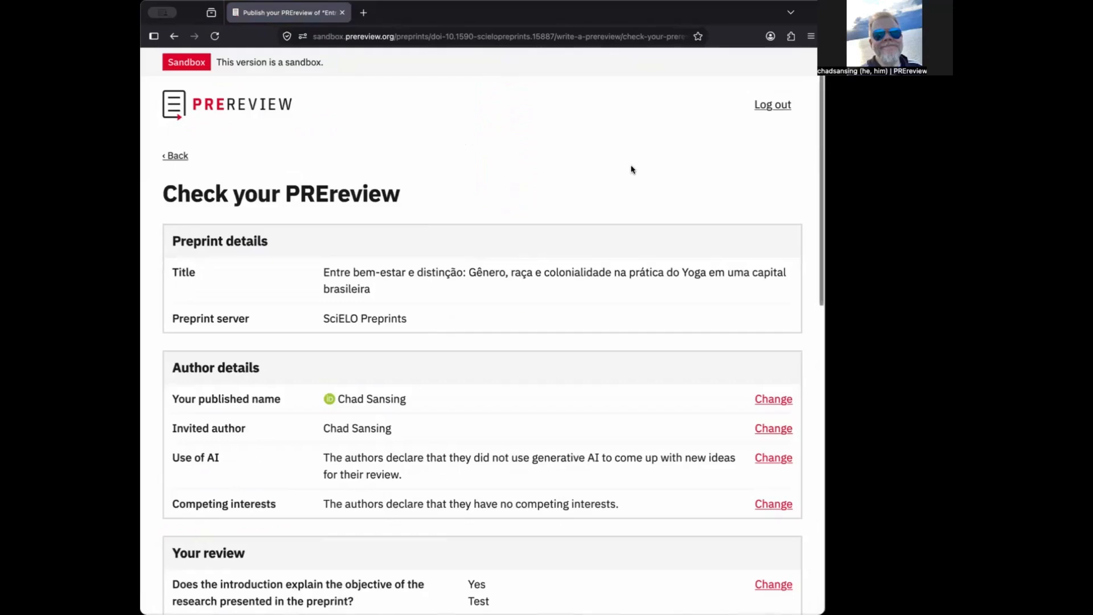
Scroll through the Check your PREreview summary, then click Publish PREreview
scroll(631, 169, "down", 2)
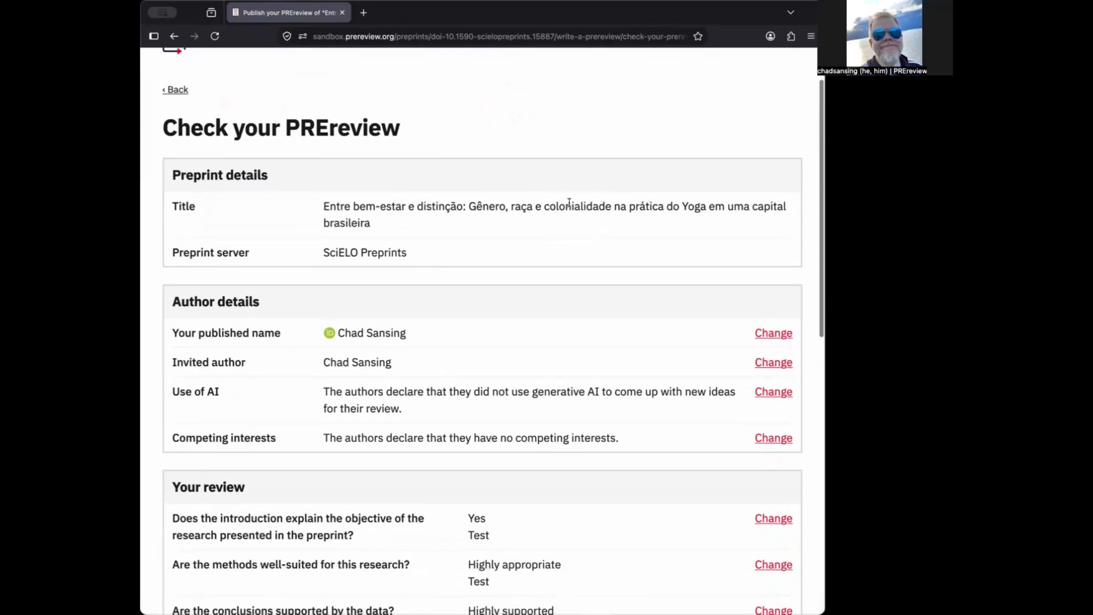
scroll(569, 202, "down", 2)
scroll(570, 203, "down", 2)
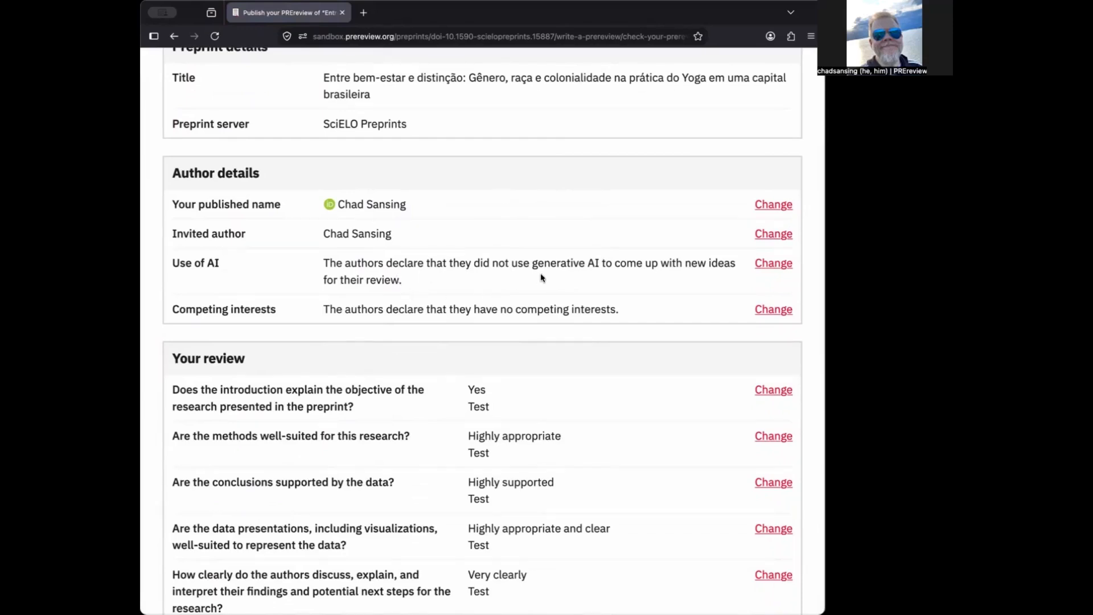
scroll(576, 303, "down", 5)
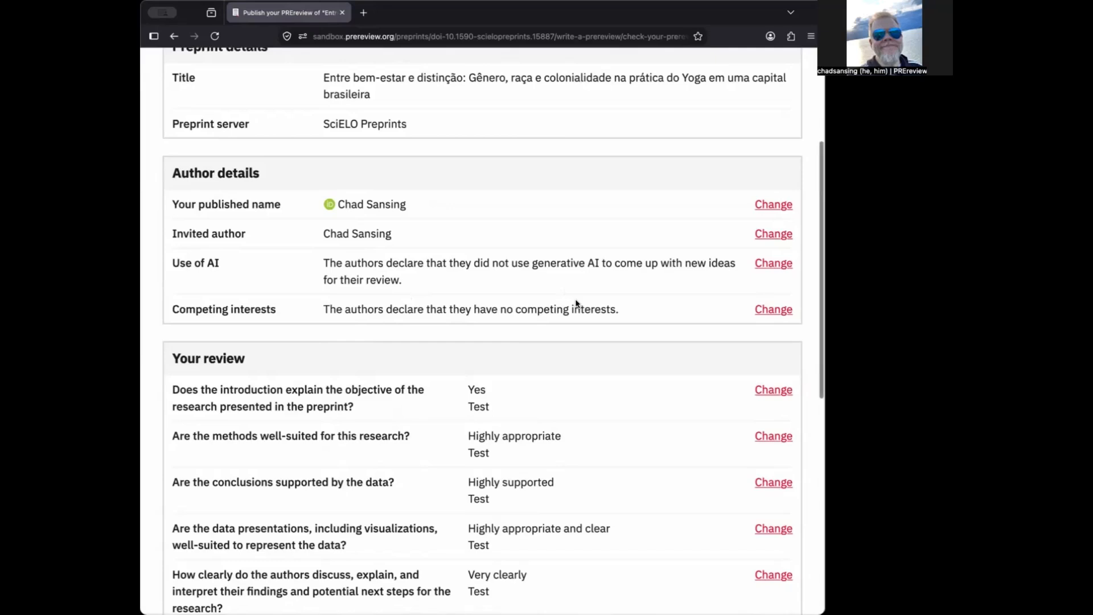
scroll(576, 304, "down", 3)
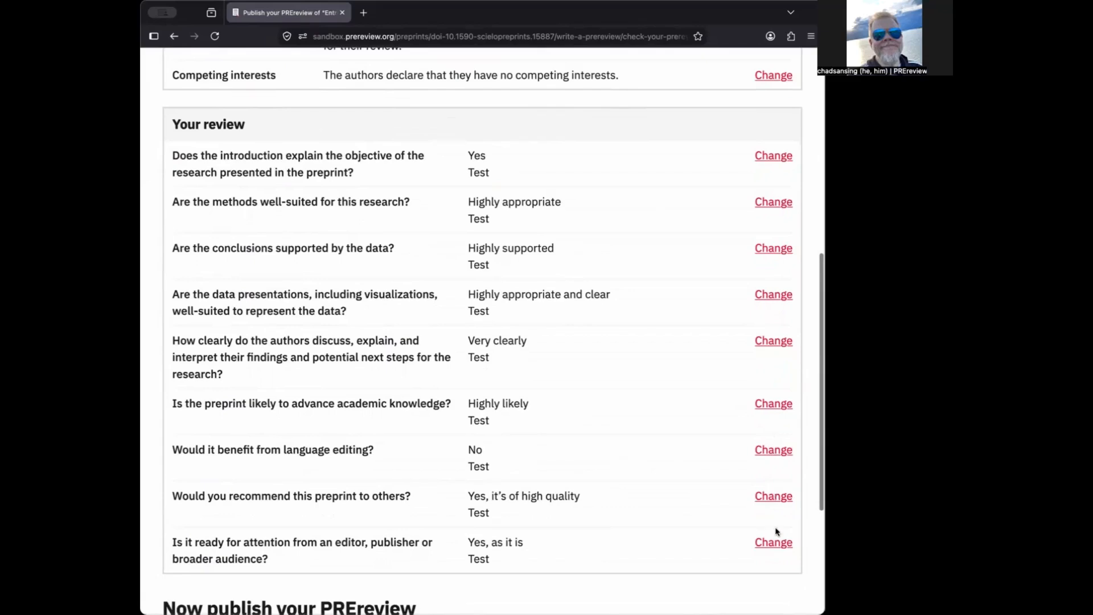
scroll(590, 376, "down", 5)
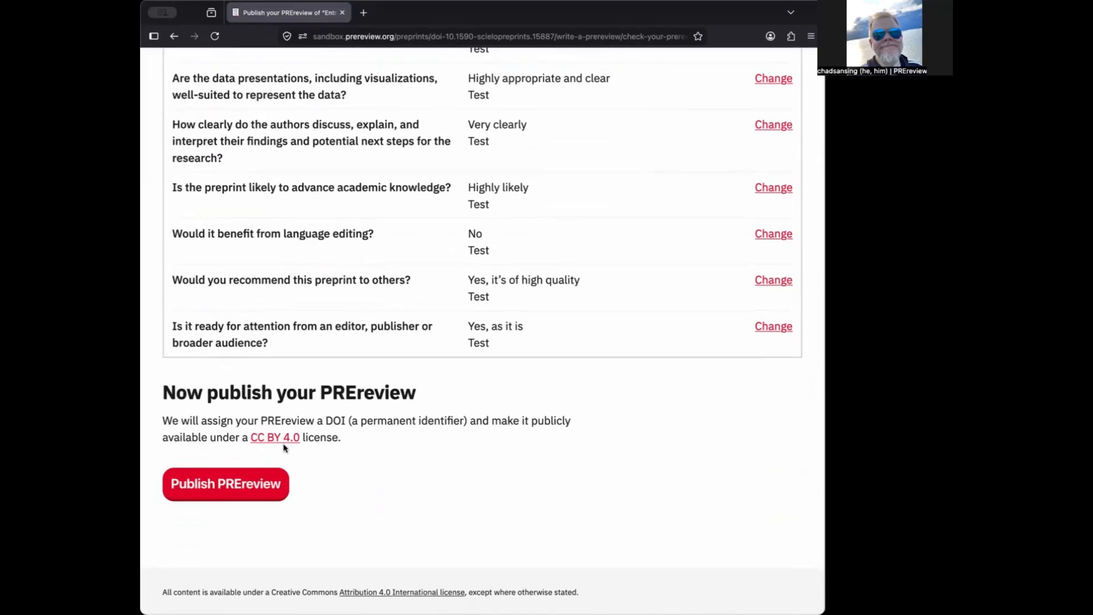
left_click(241, 495)
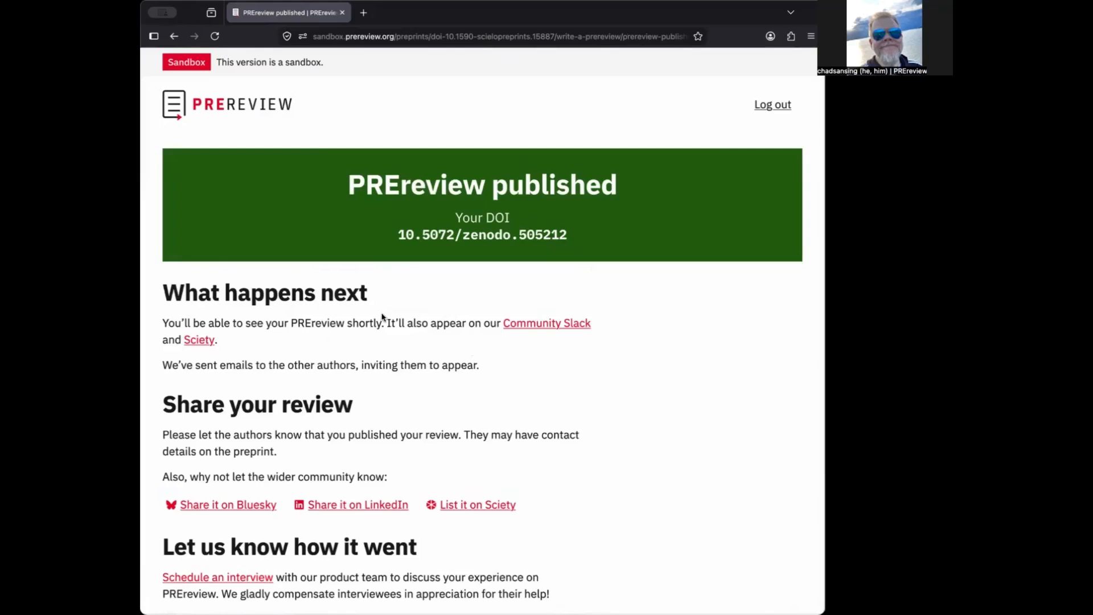
Look over the published confirmation with DOI 10.5072/zenodo.505212, then go back to the preprint
scroll(616, 345, "down", 3)
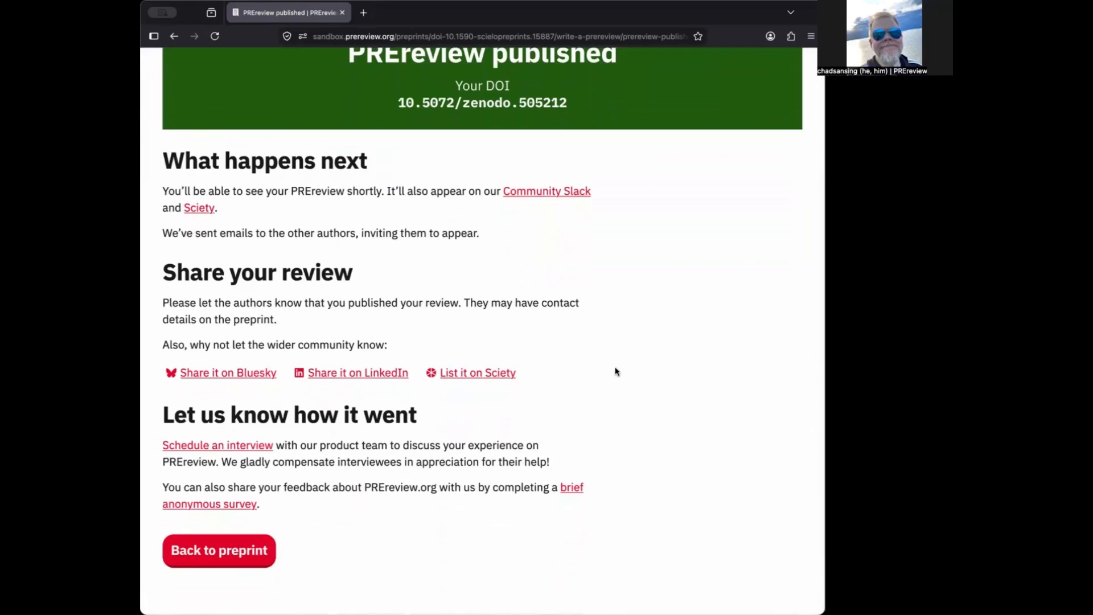
scroll(615, 371, "down", 1)
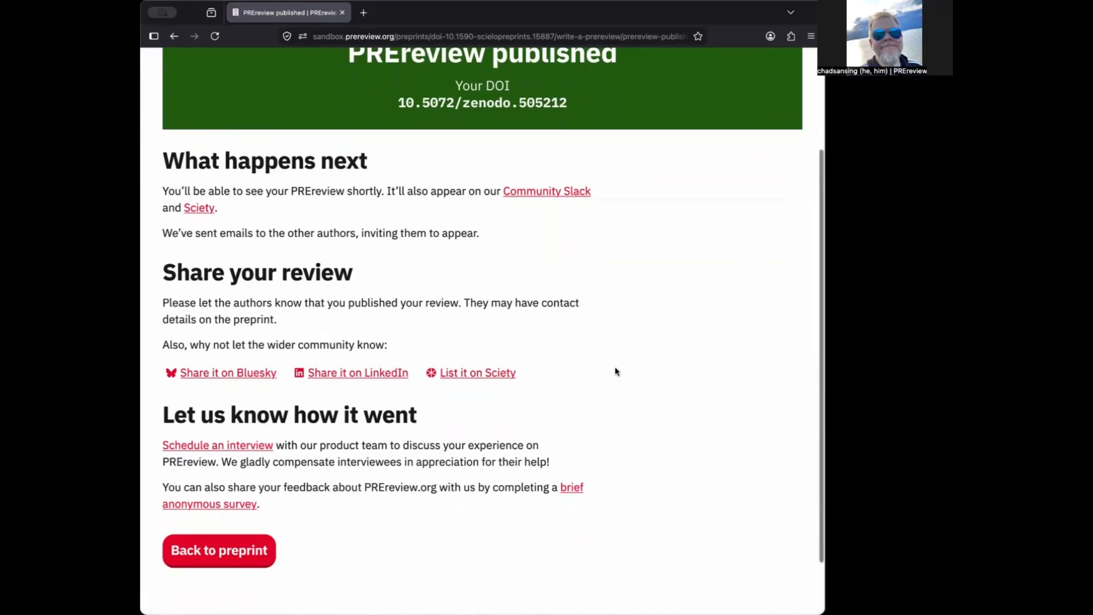
scroll(615, 372, "down", 1)
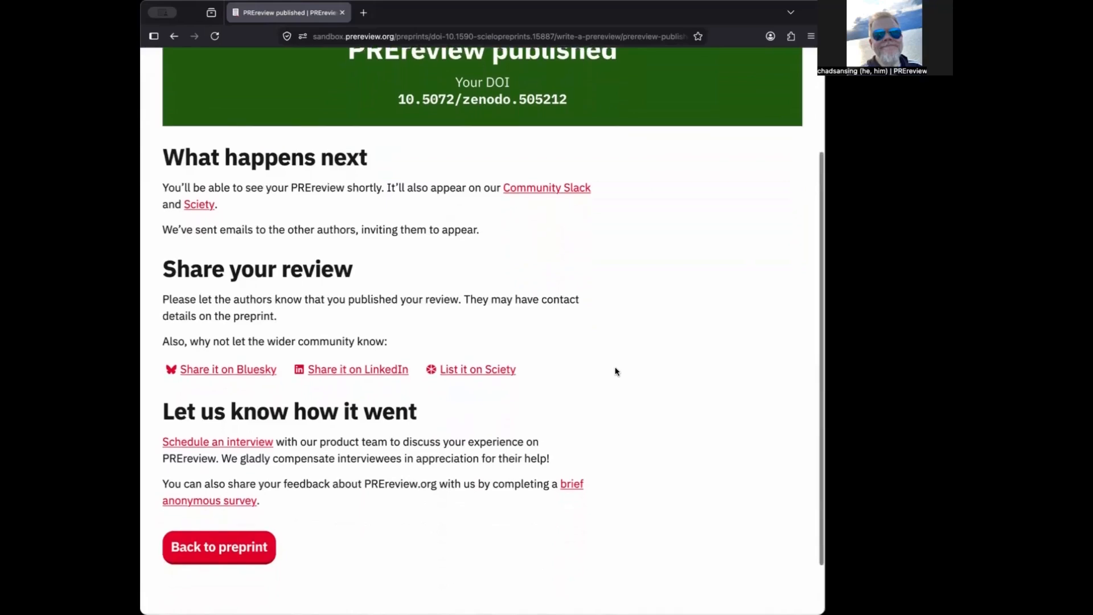
scroll(615, 371, "down", 3)
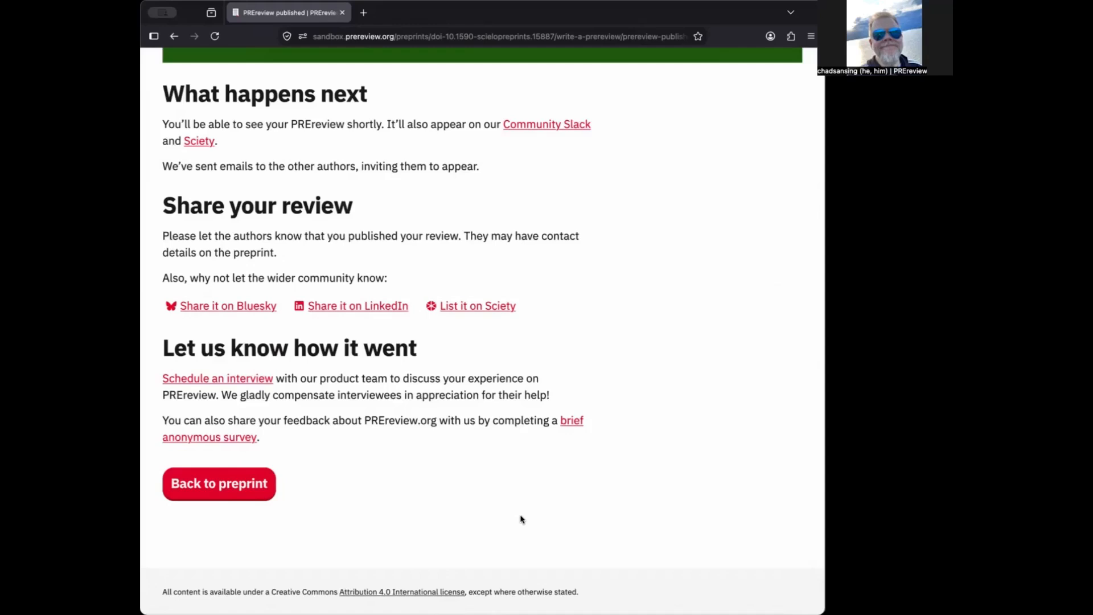
left_click(225, 487)
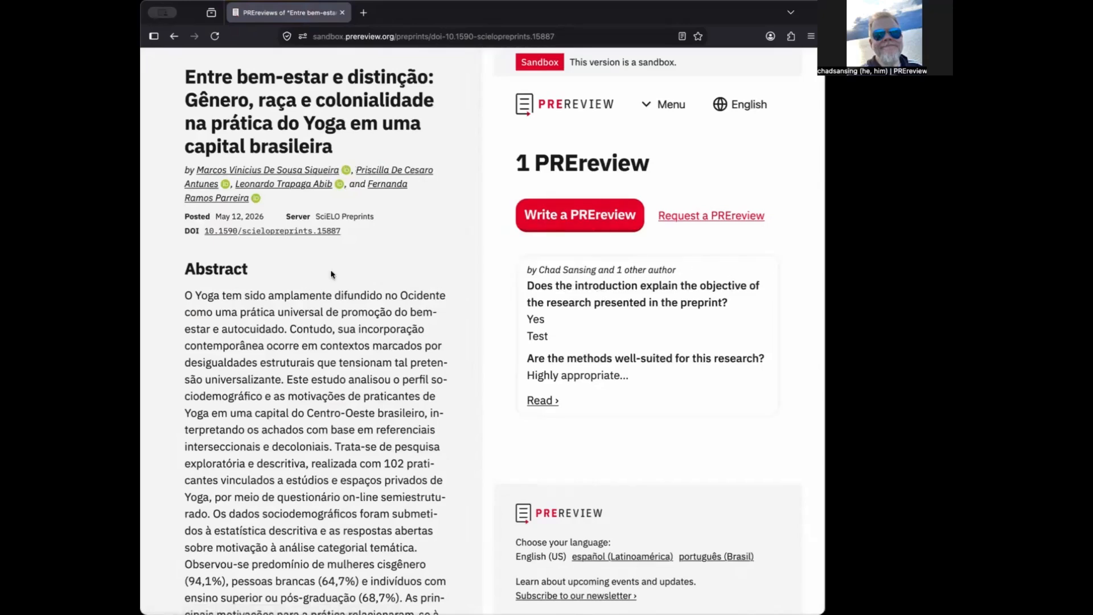
Check the preprint page's abstract and new review card, then return to the PREreview homepage
scroll(335, 311, "down", 3)
scroll(335, 311, "down", 5)
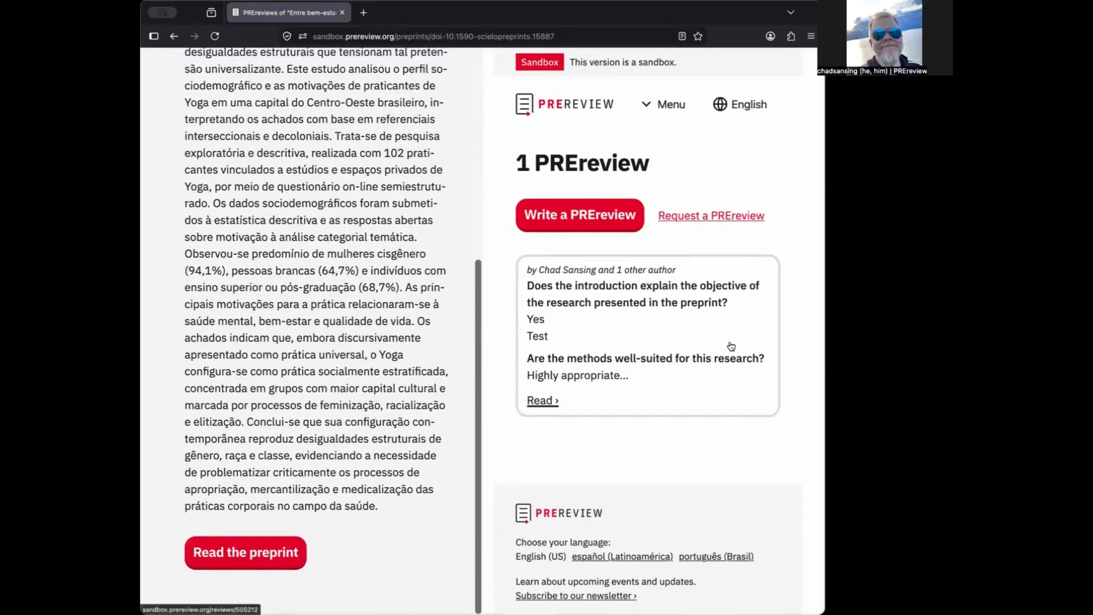
scroll(731, 346, "down", 5)
scroll(731, 345, "up", 5)
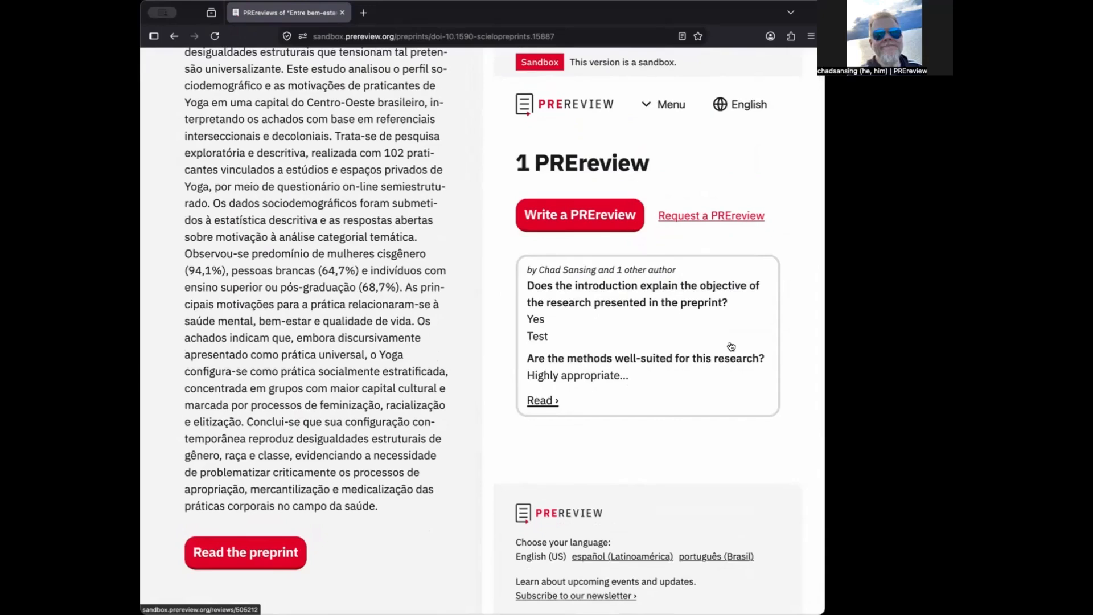
scroll(372, 274, "up", 5)
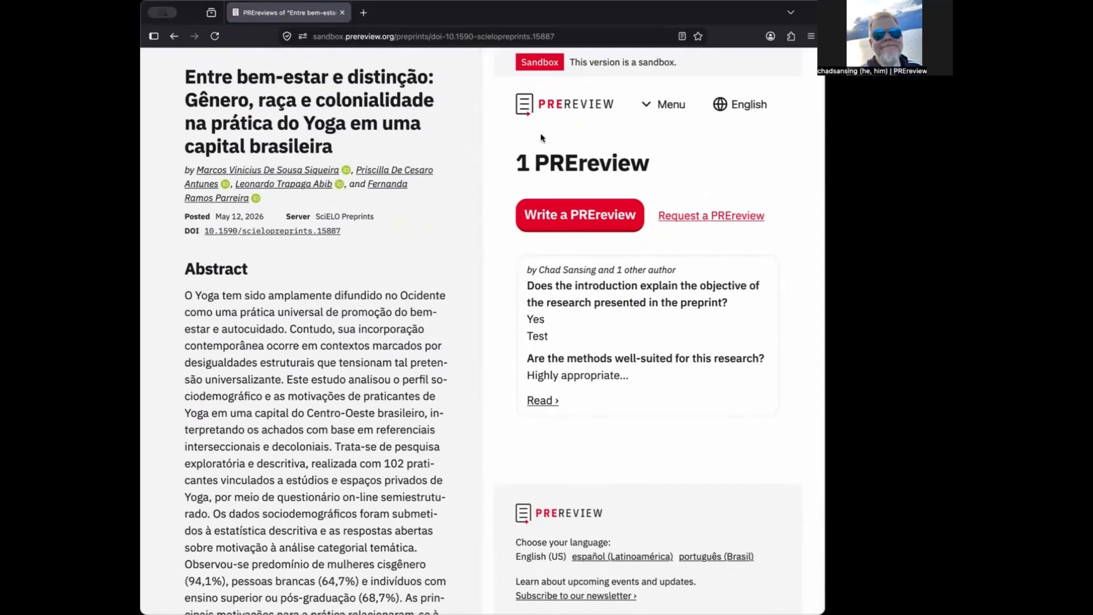
left_click(551, 107)
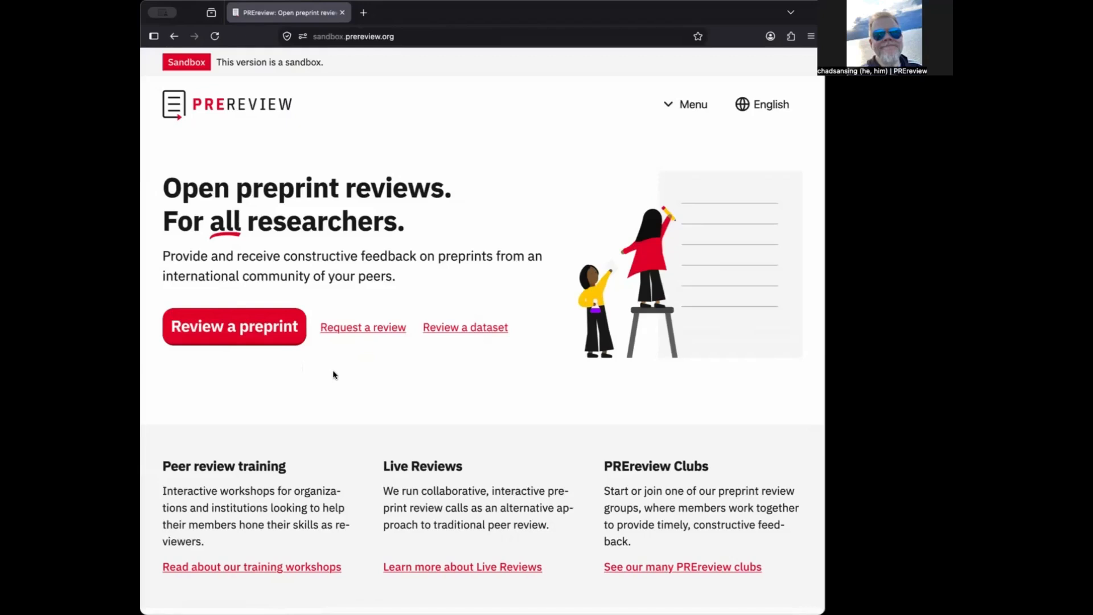
Request a review by pasting the DOI link for 10.1590/SciELOPreprints.15887 and continuing
left_click(352, 334)
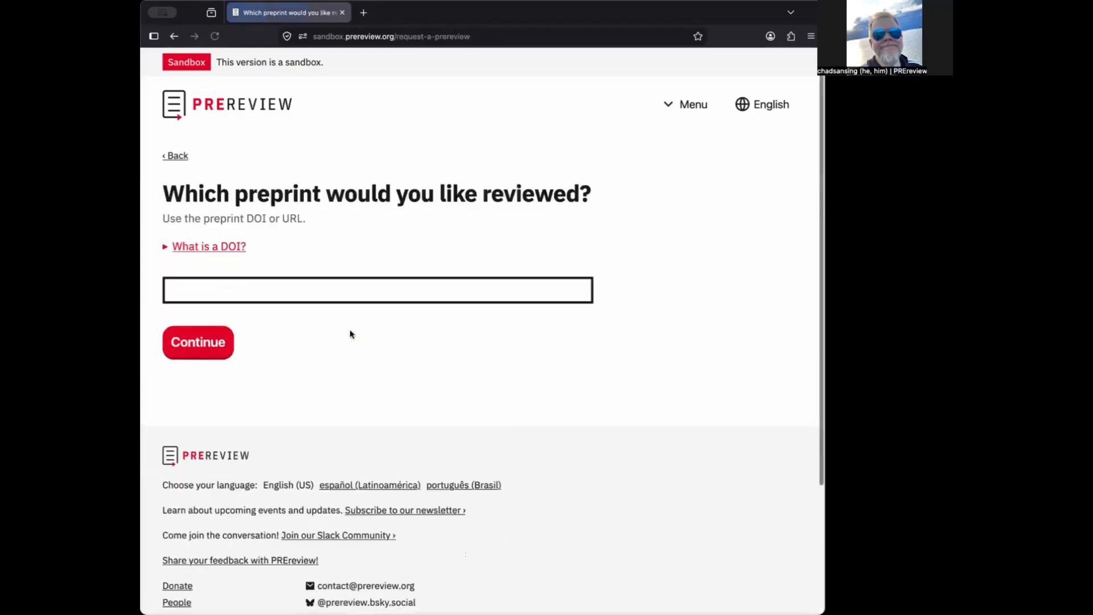
left_click(309, 292)
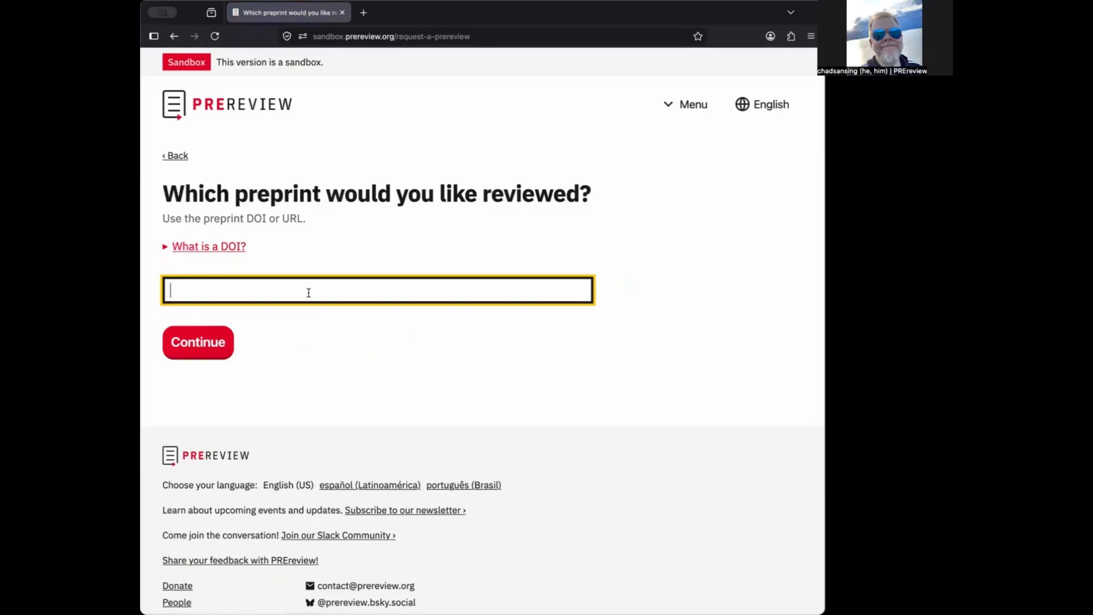
type("https://doi.org/10.1590/SciELOPreprints.15887")
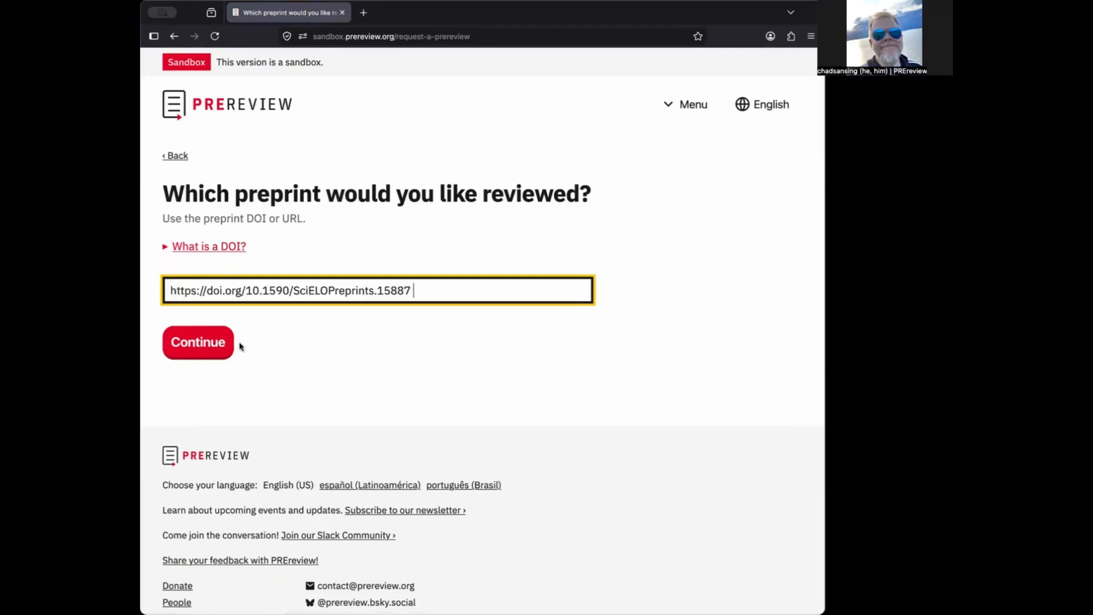
left_click(216, 348)
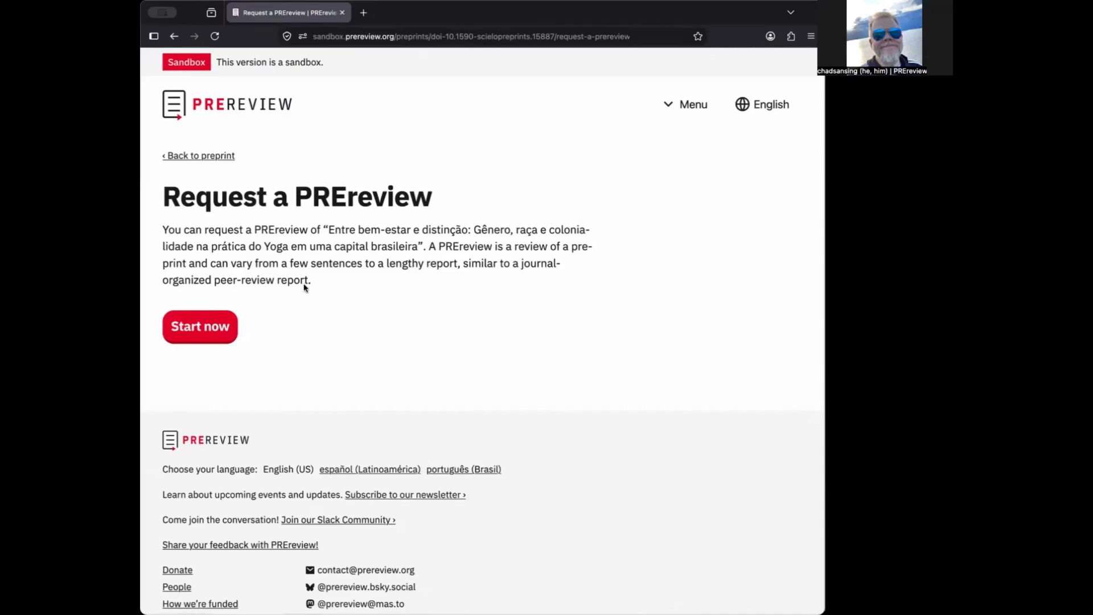
Try Start now on the request, get Page not found, and return home via the logo
left_click(222, 329)
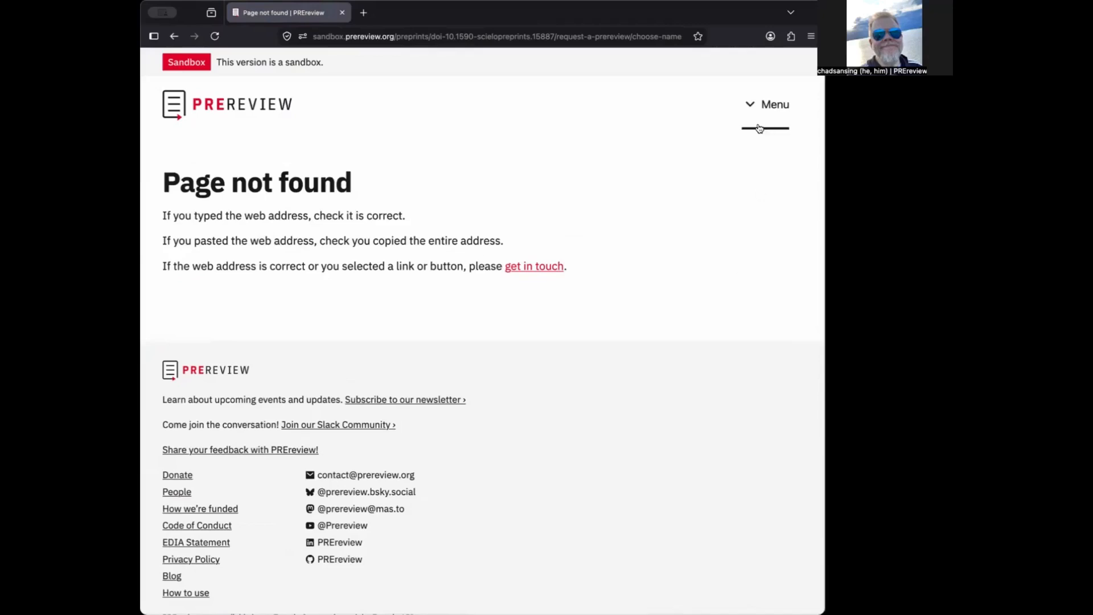
left_click(278, 113)
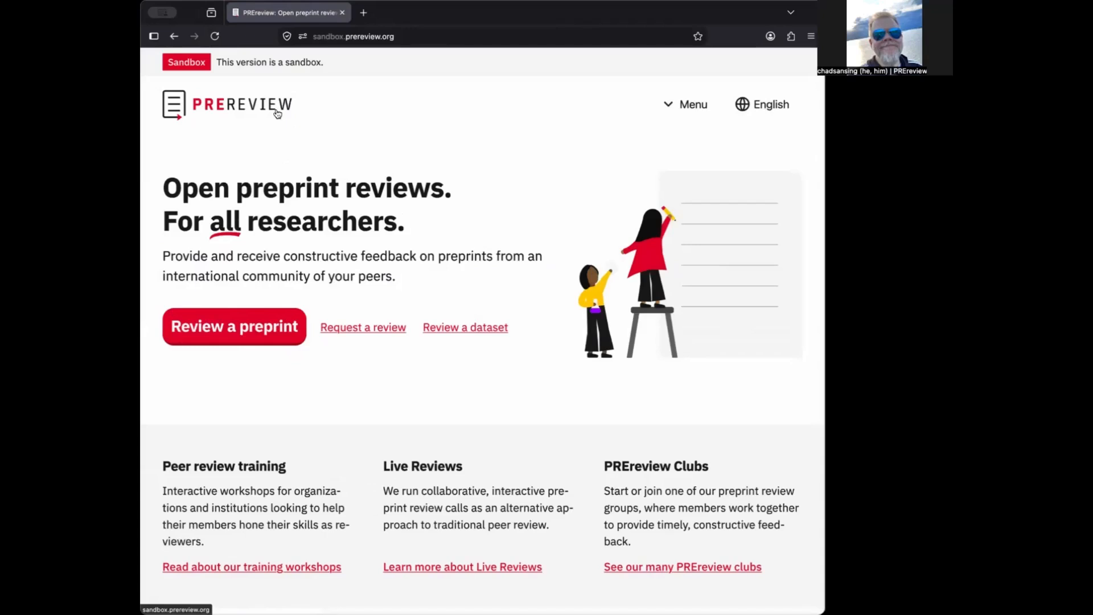